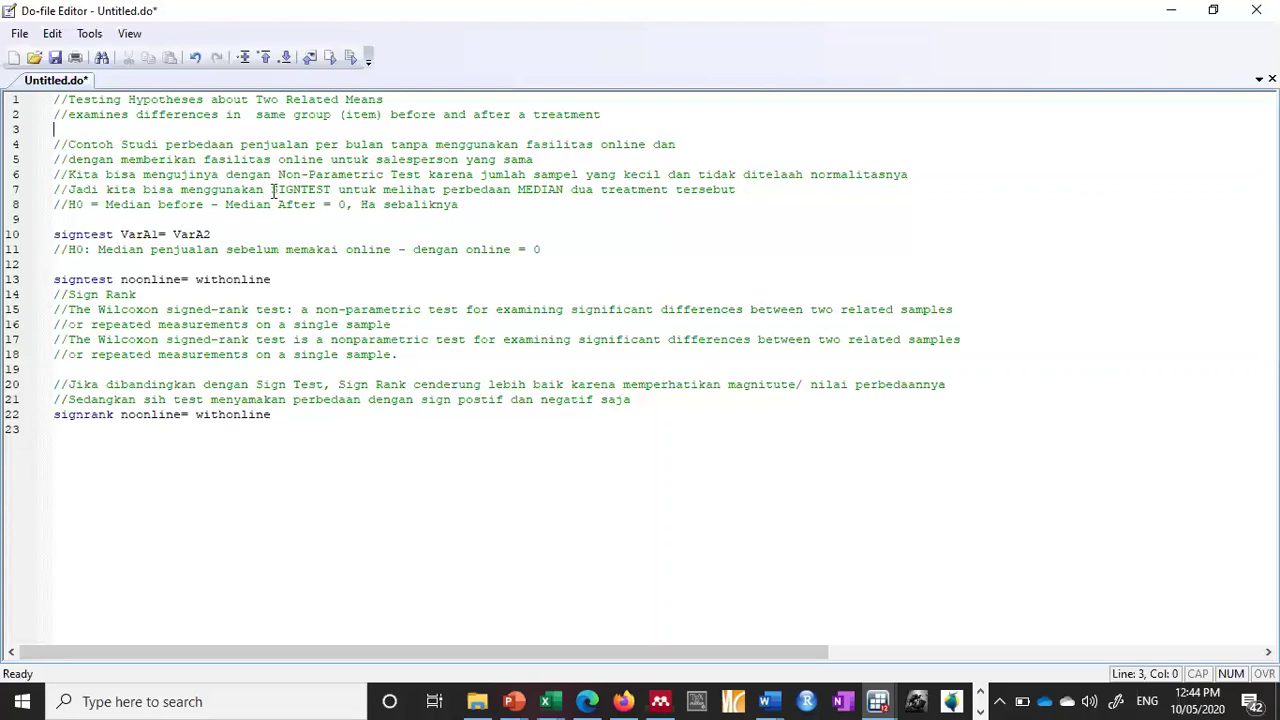
- Enlarge the do-file text, then inspect the noonline and withonline data in the Data Editor, starting at the first noonline observation
ctrl+scroll(339, 212, up, 1)
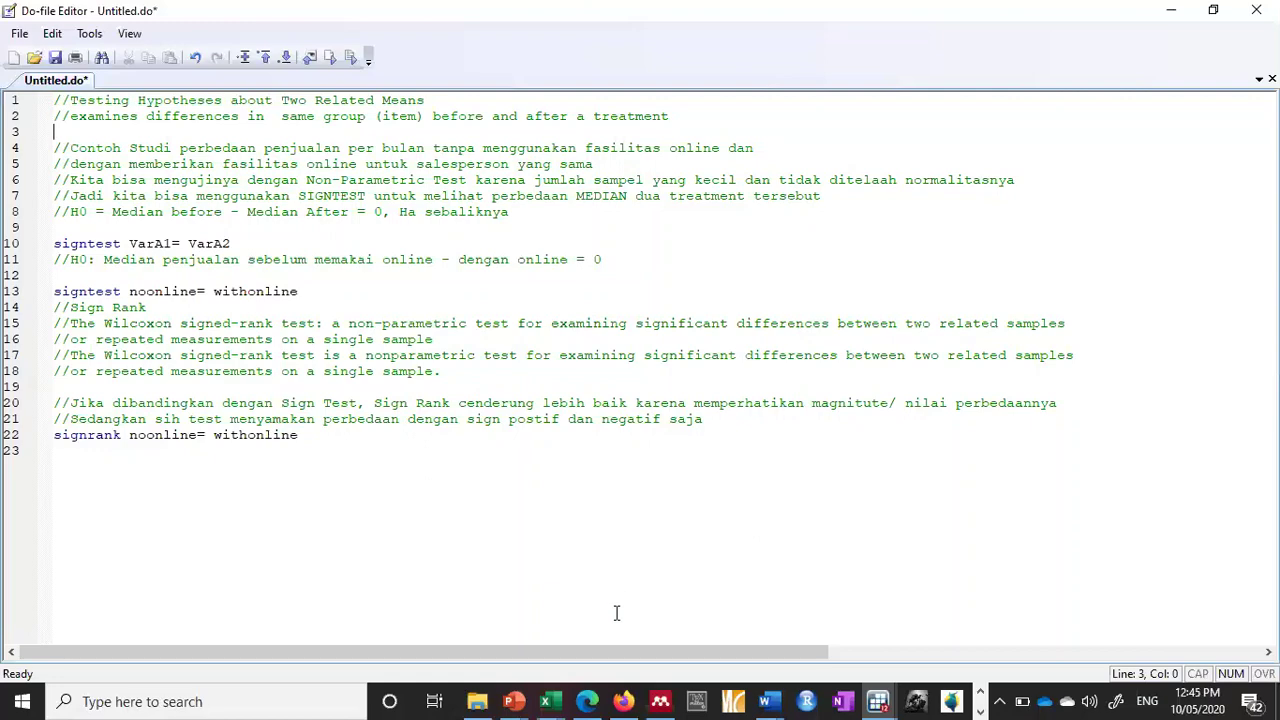
click(877, 700)
click(817, 634)
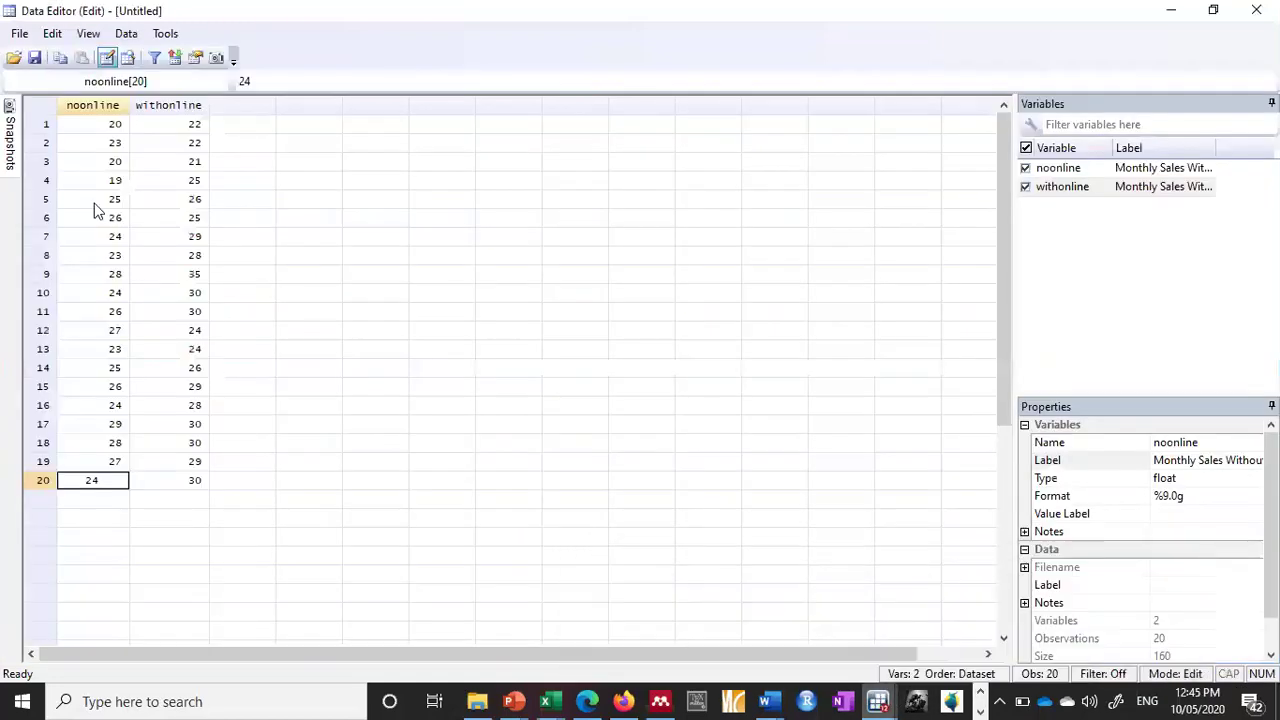
click(97, 128)
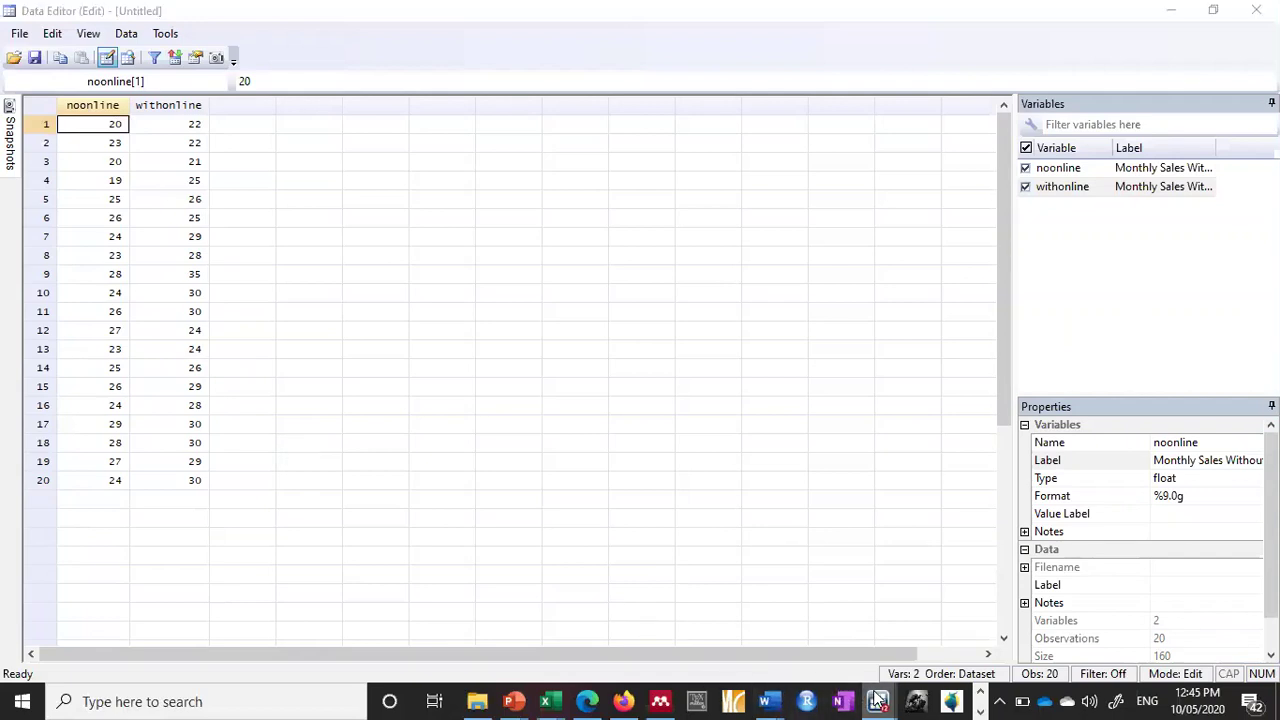
- Run describe from the main Stata window to review the dataset's variables and their labels
mouse_move(877, 701)
click(638, 627)
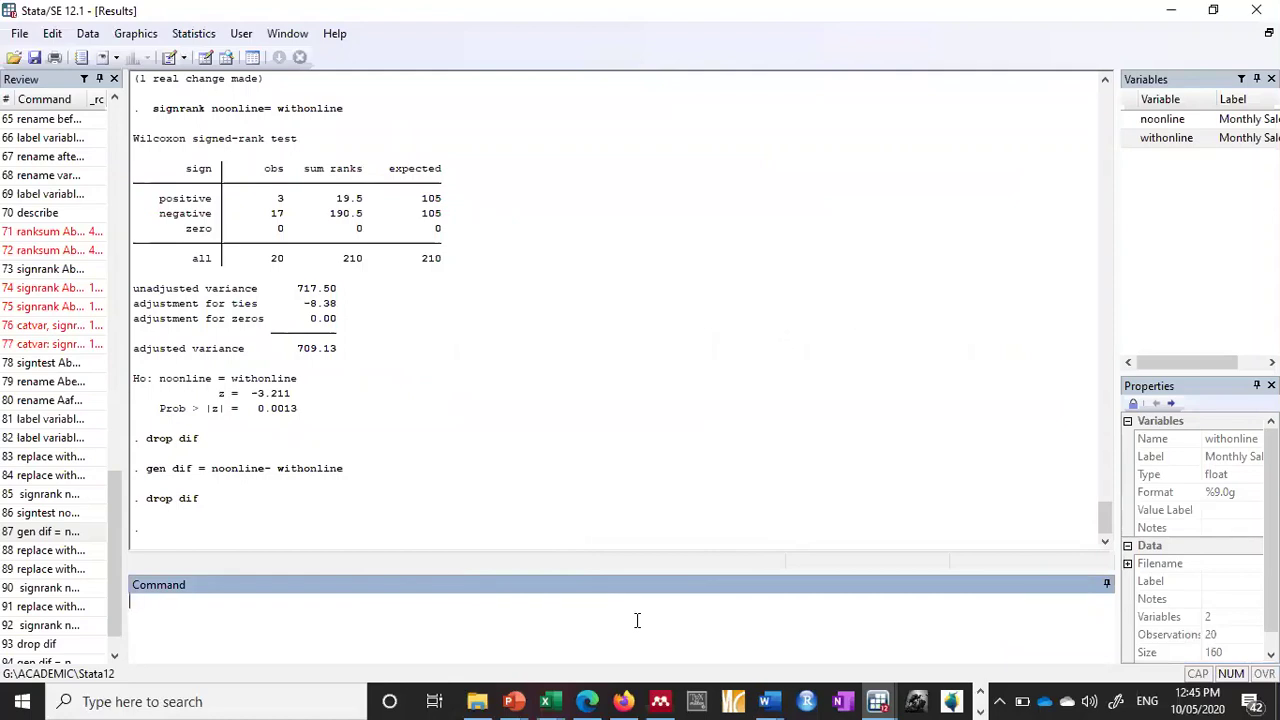
text(describe)
key(Return)
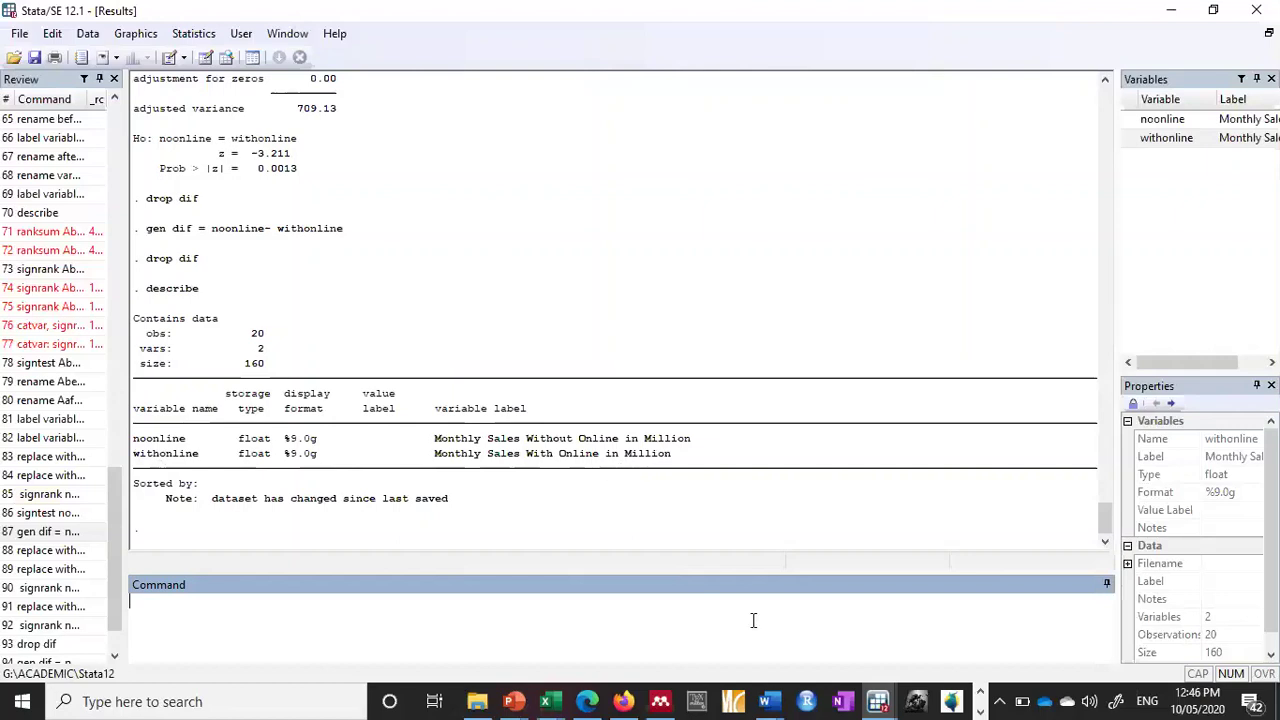
- Glance at the paired sales data and generate a variable named difference equal to noonline minus withonline
mouse_move(866, 697)
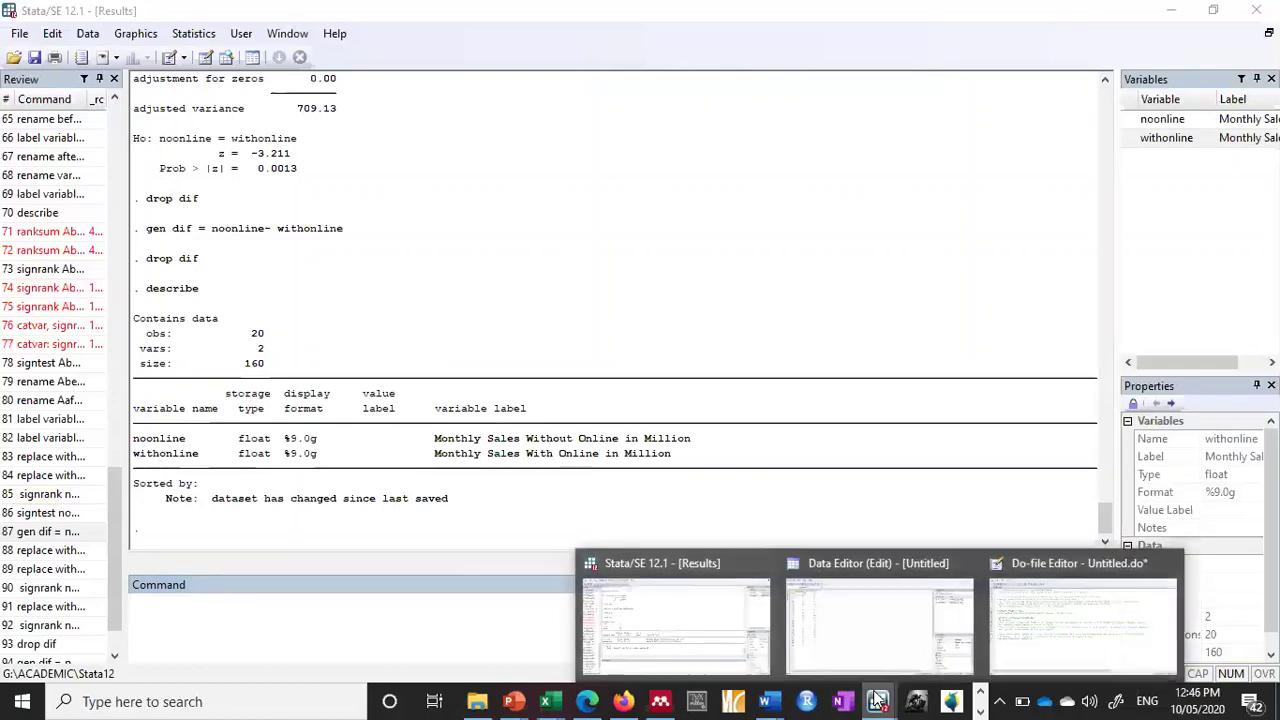
click(804, 643)
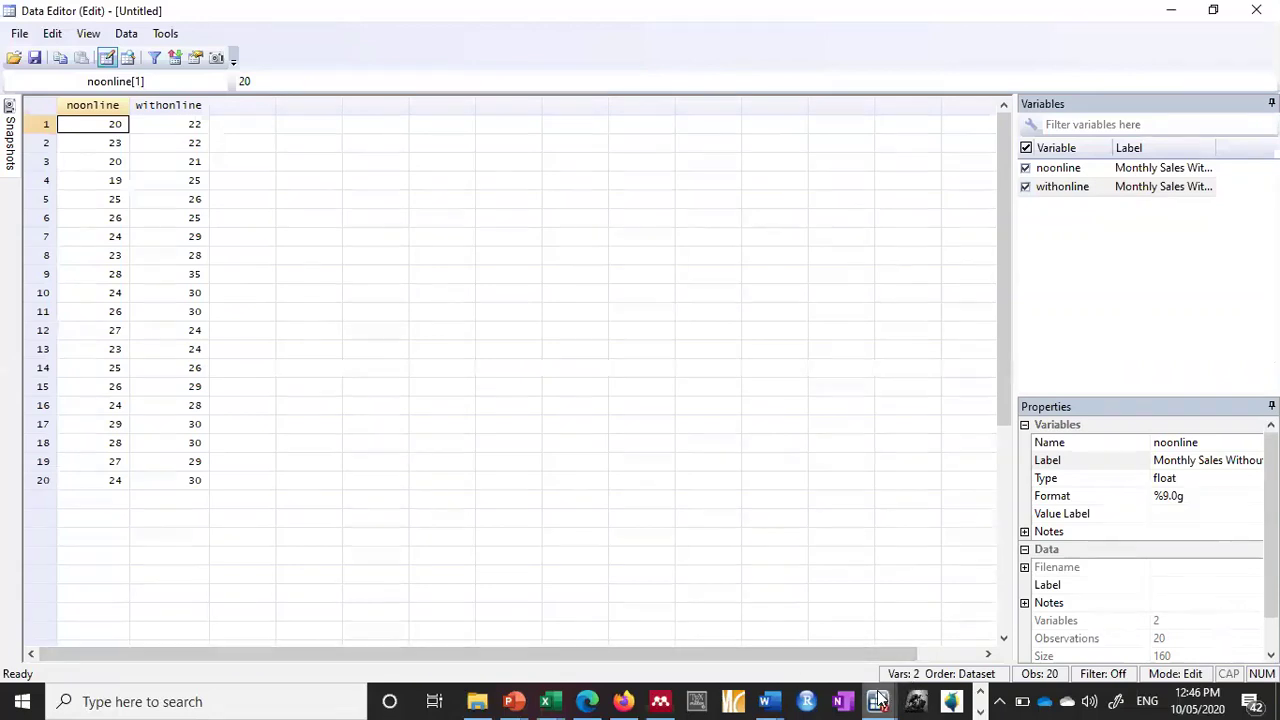
mouse_move(877, 701)
click(688, 650)
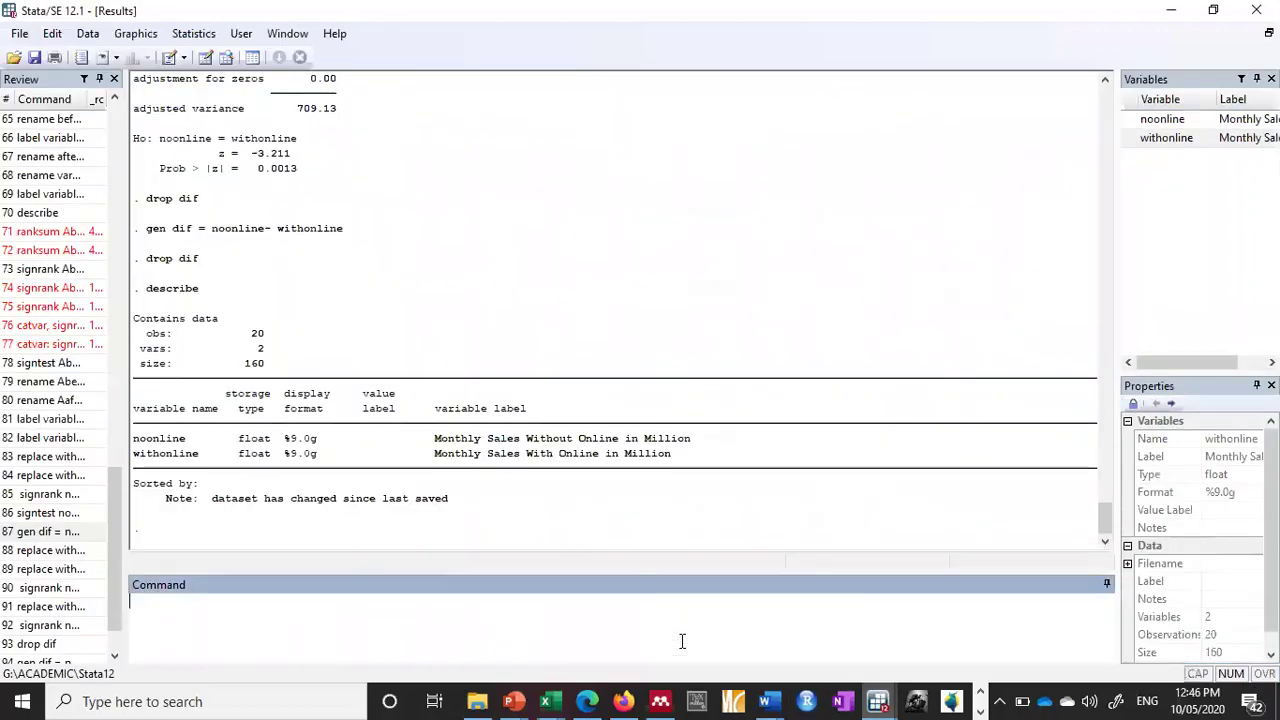
text(gen)
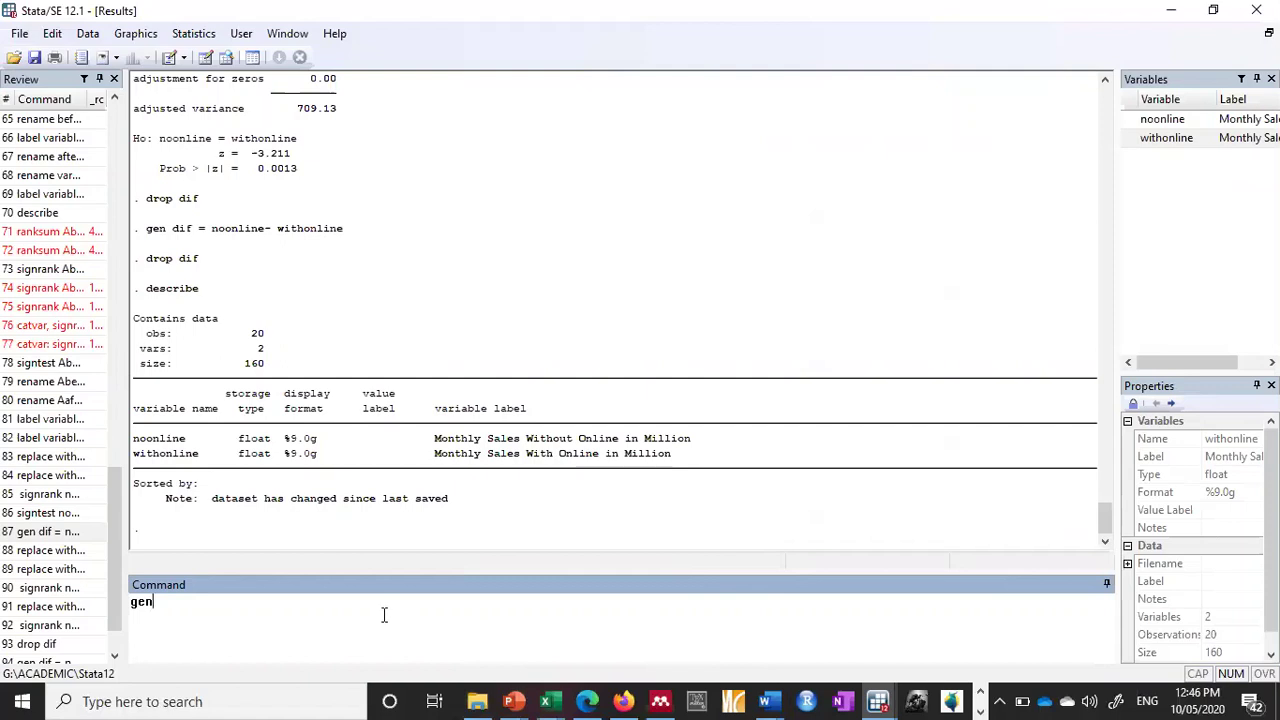
scroll(383, 614, up, 3)
text(diffe)
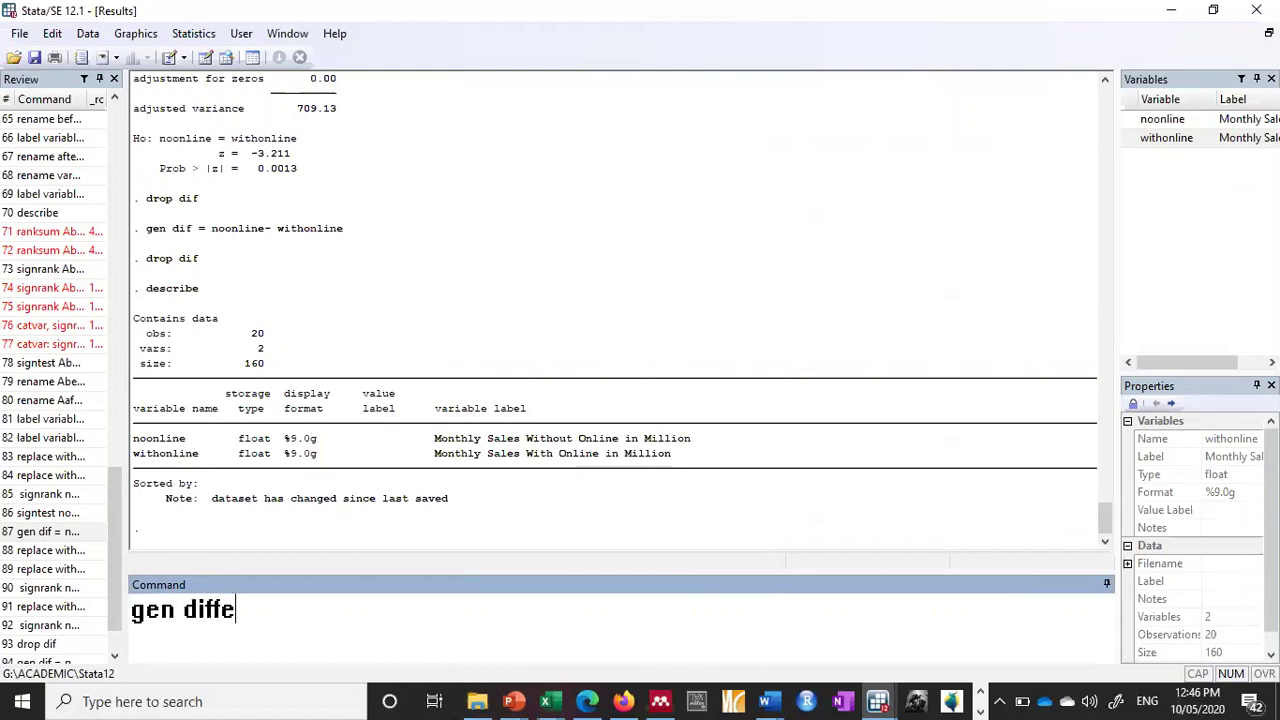
text(rence)
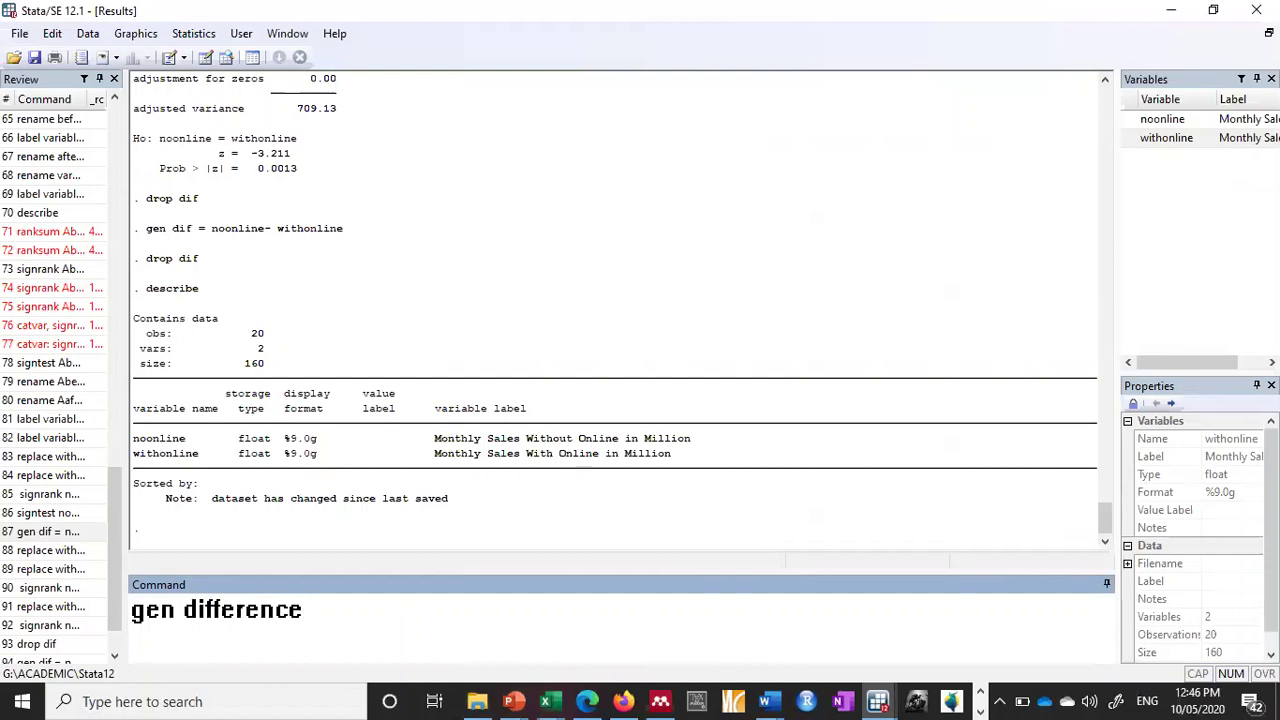
text(=)
double_click(1133, 119)
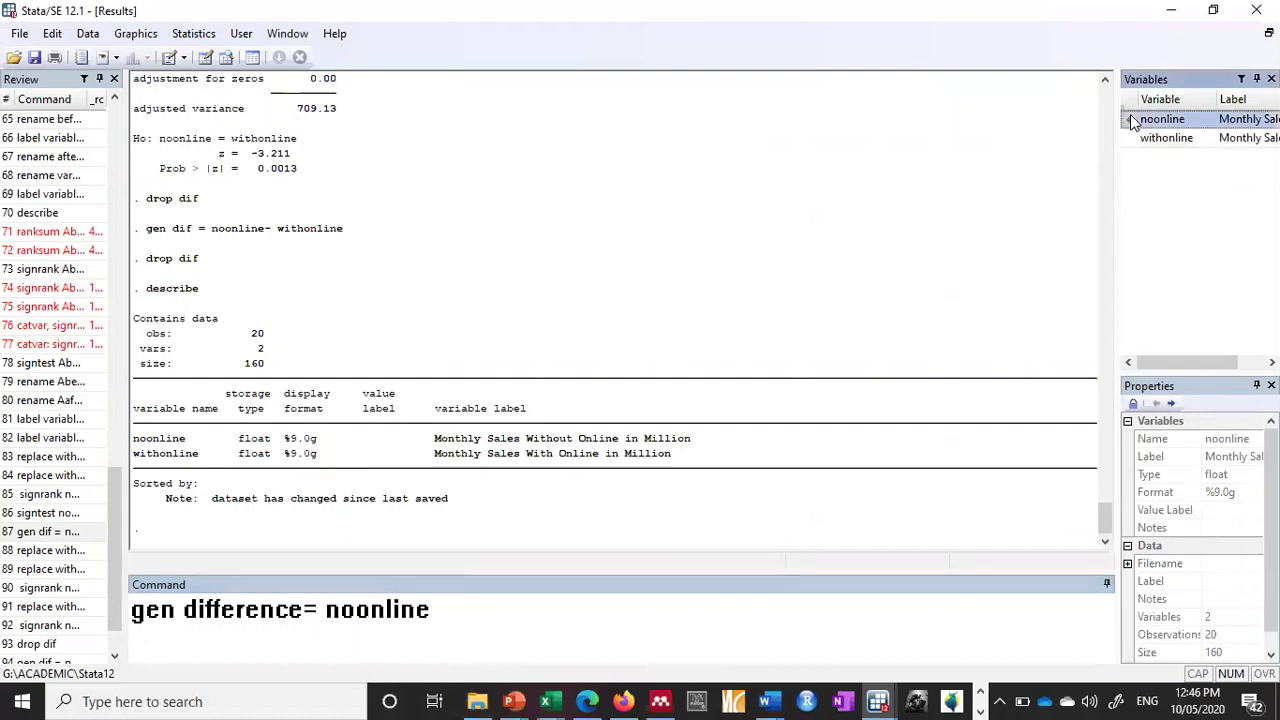
text(-)
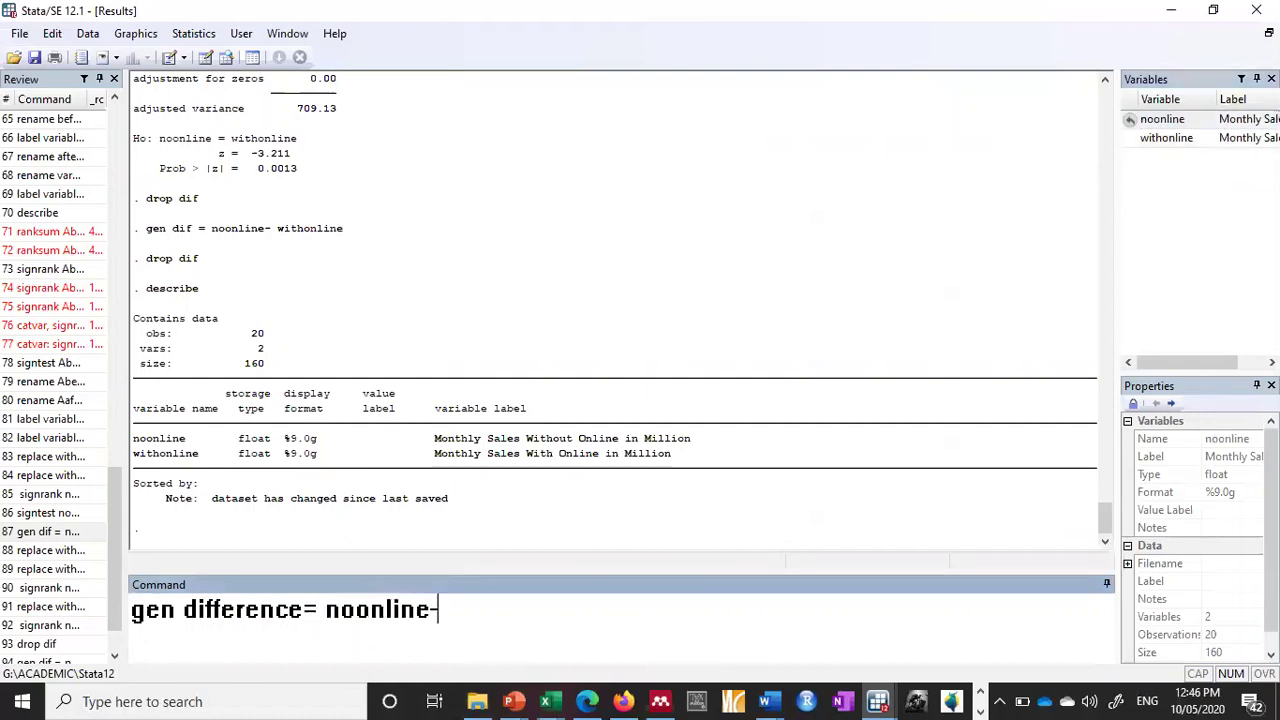
click(1131, 142)
double_click(1131, 142)
key(Return)
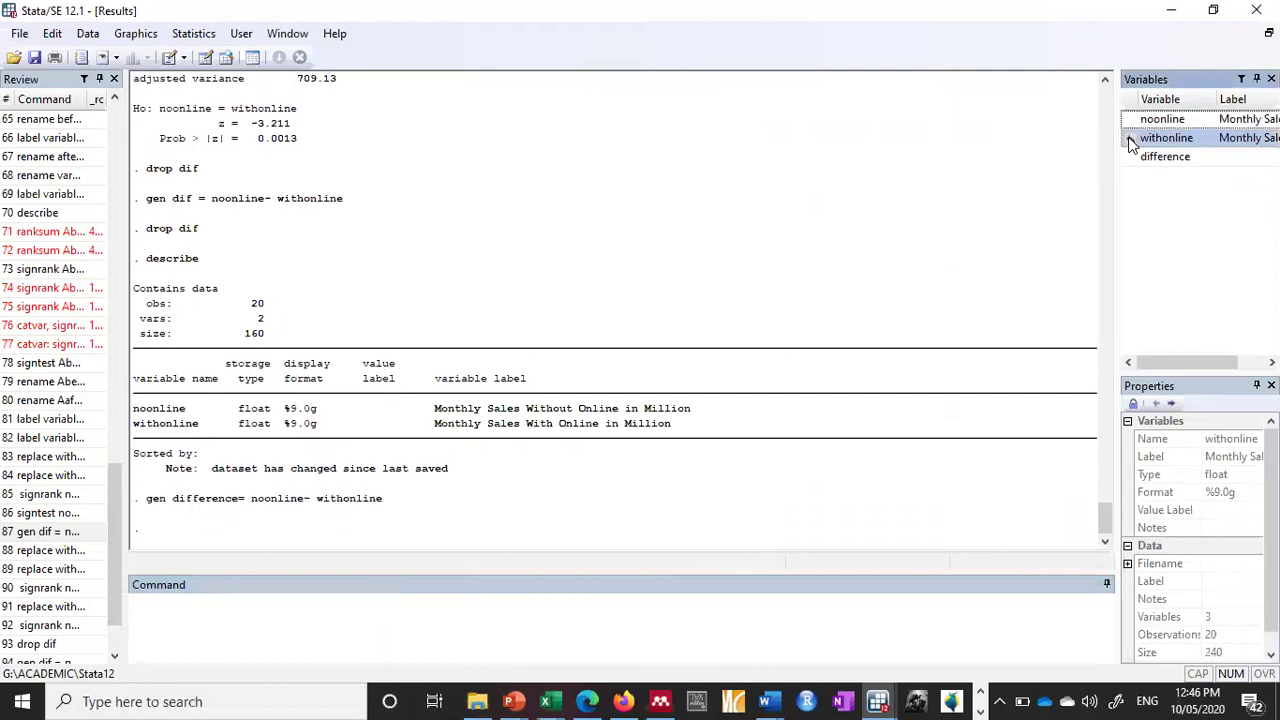
- Inspect the first observation's withonline and difference values in the Data Editor
click(205, 57)
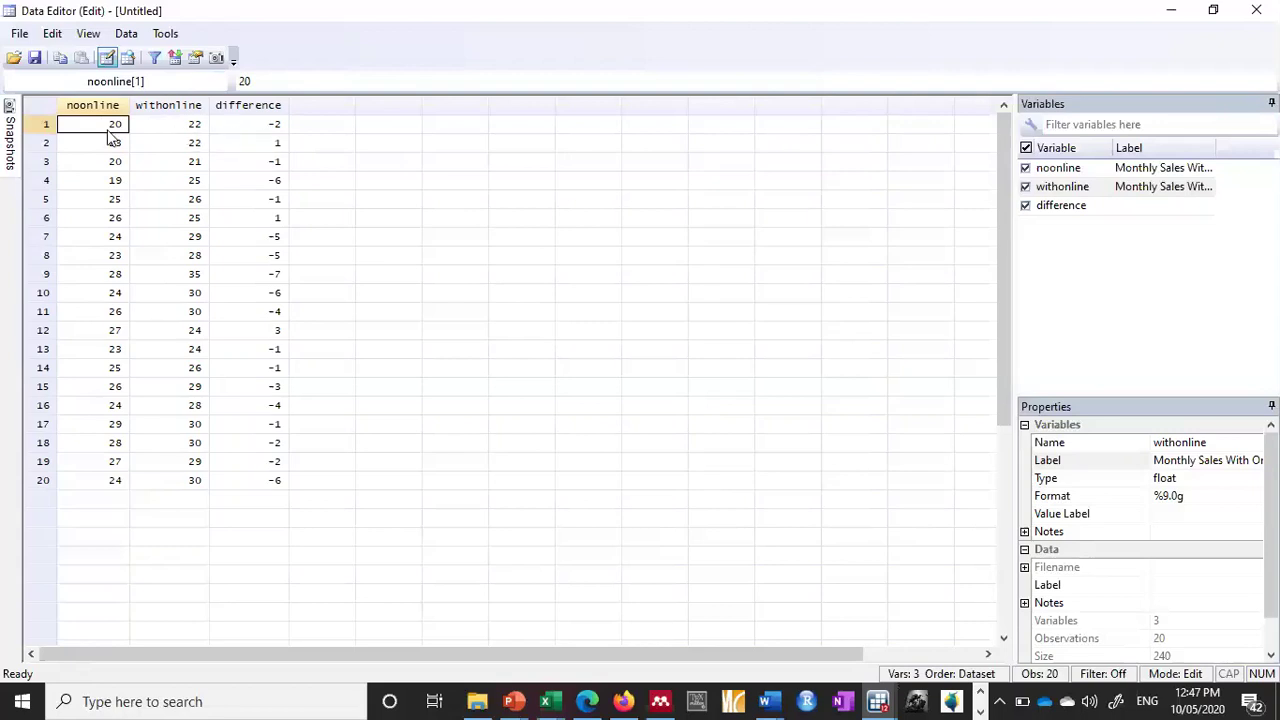
click(190, 132)
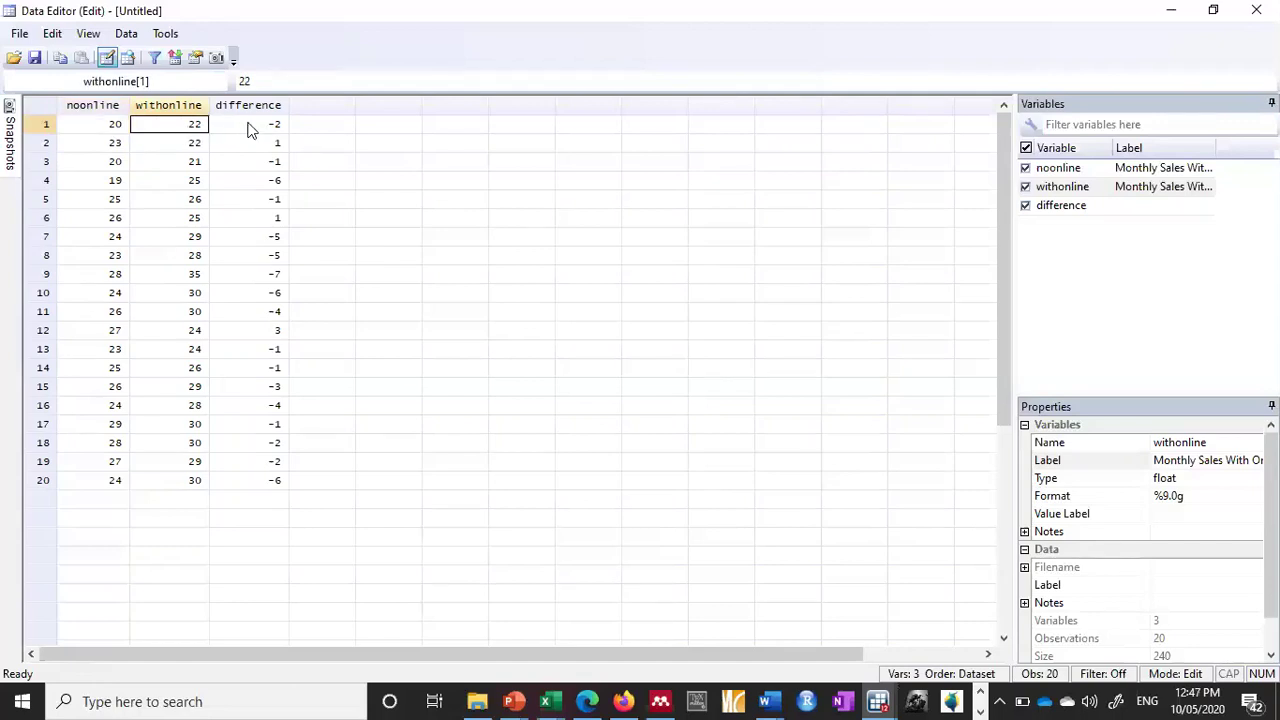
click(250, 130)
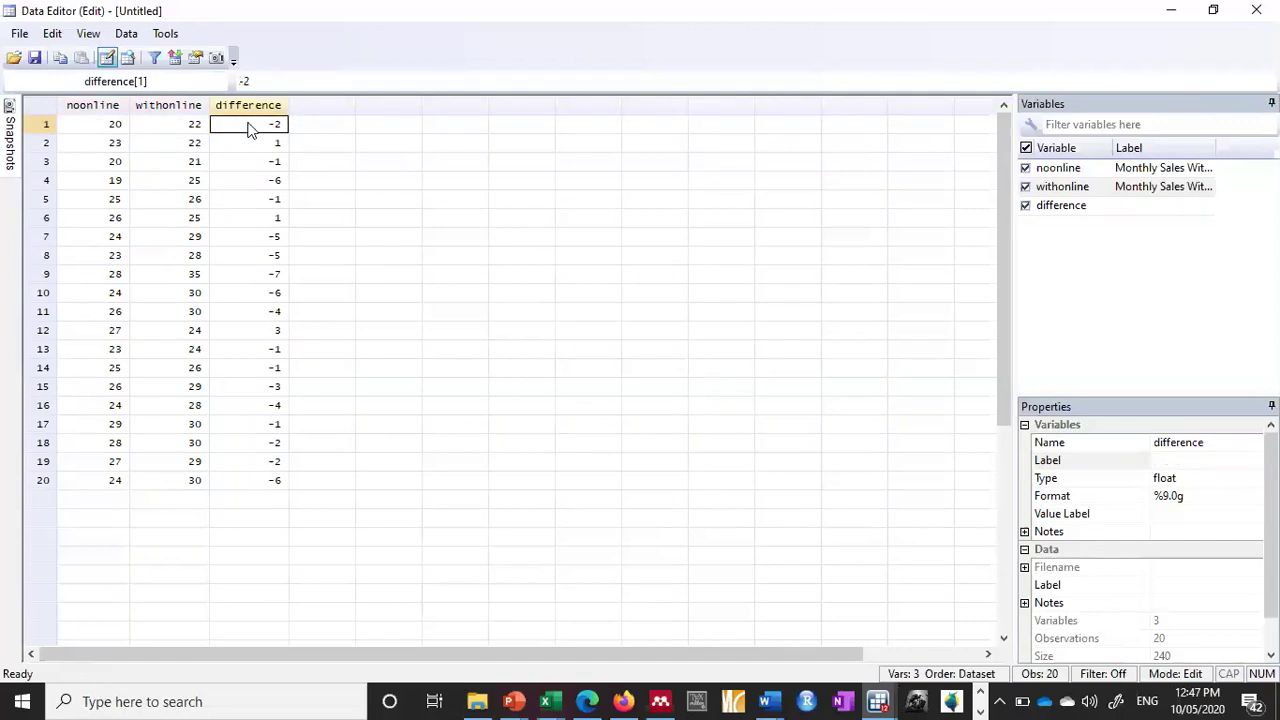
- Enter the signs of the differences for rows 1 to 5 in a new fourth column: -, +, -, -, -
click(310, 132)
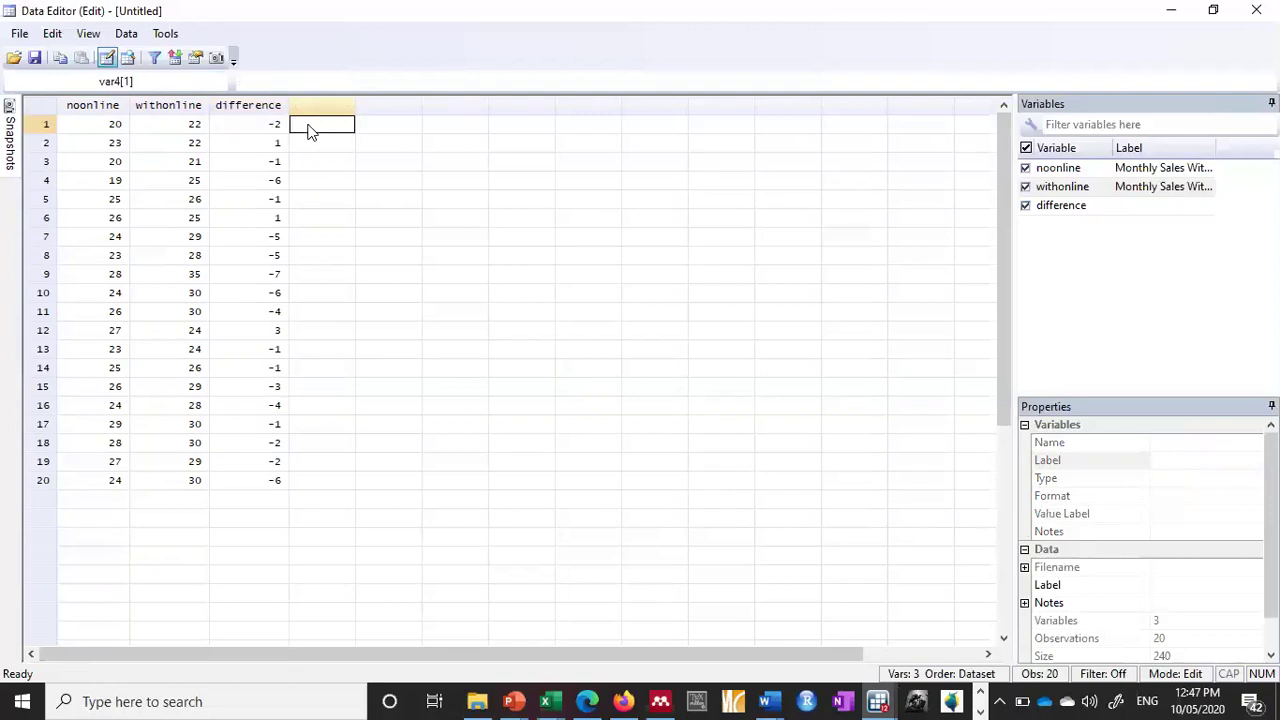
text(-)
key(Return)
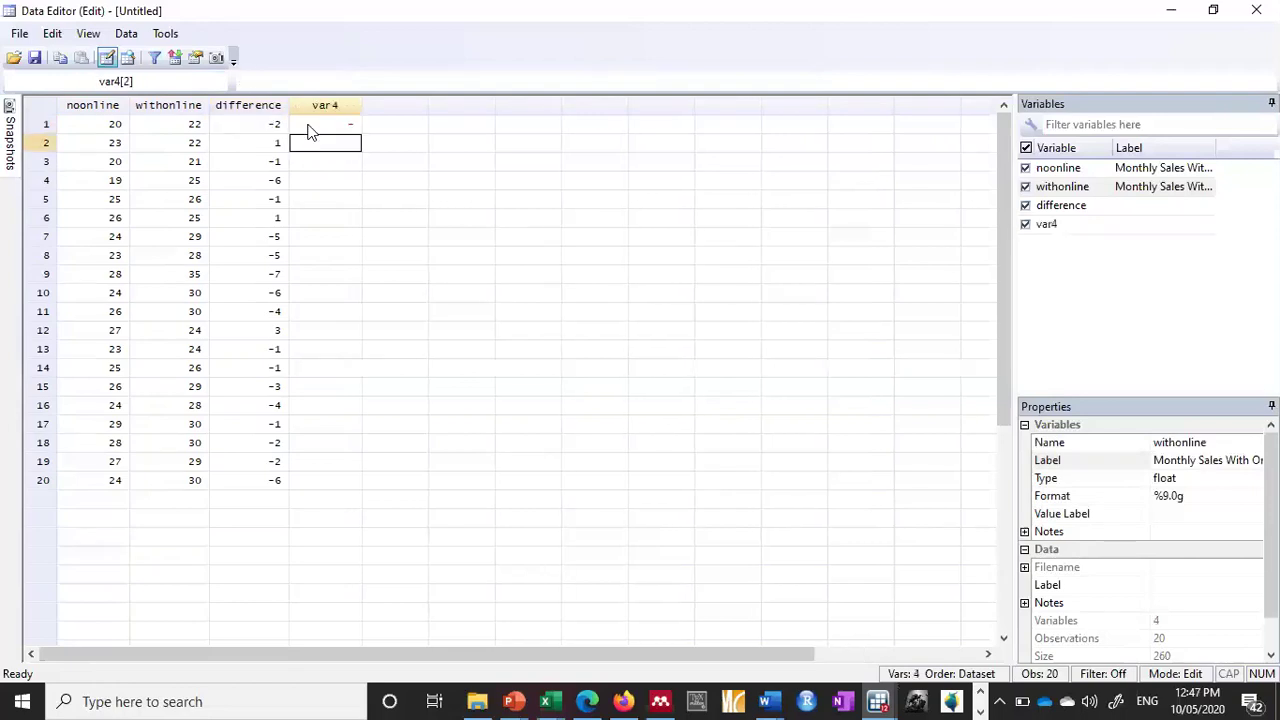
text(+)
key(Return)
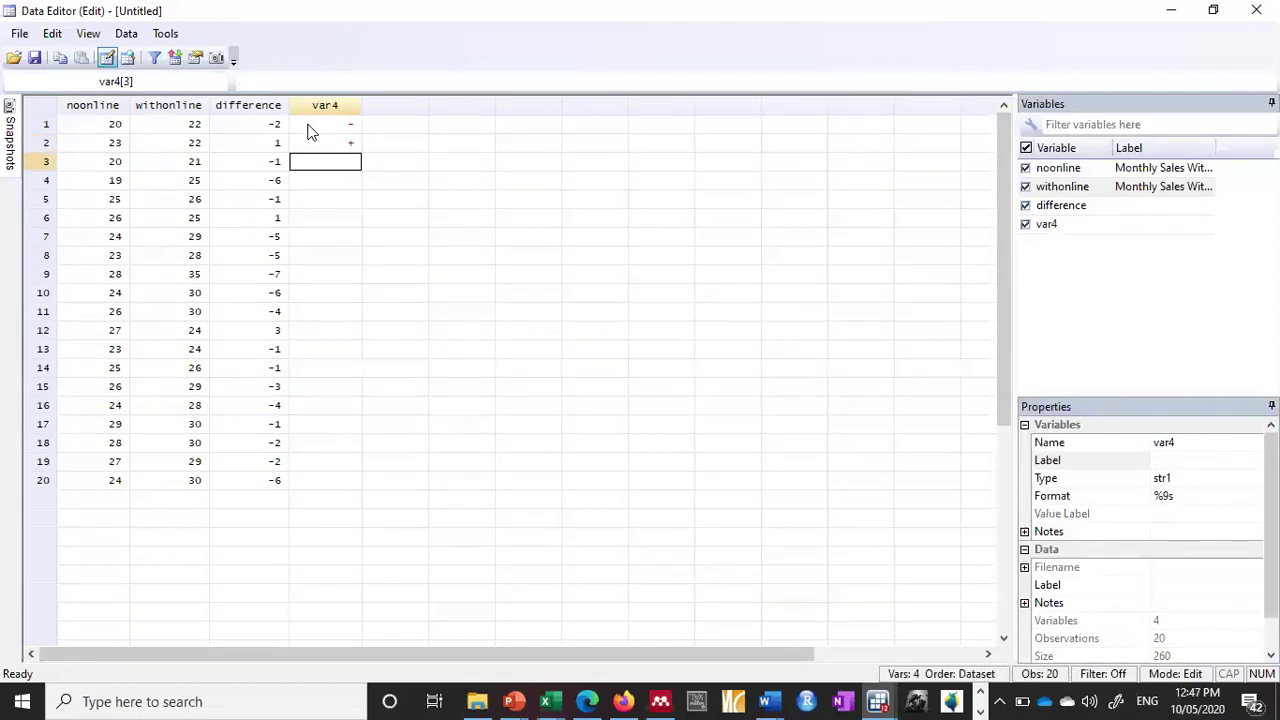
text(-)
key(Return)
text(-)
key(Return)
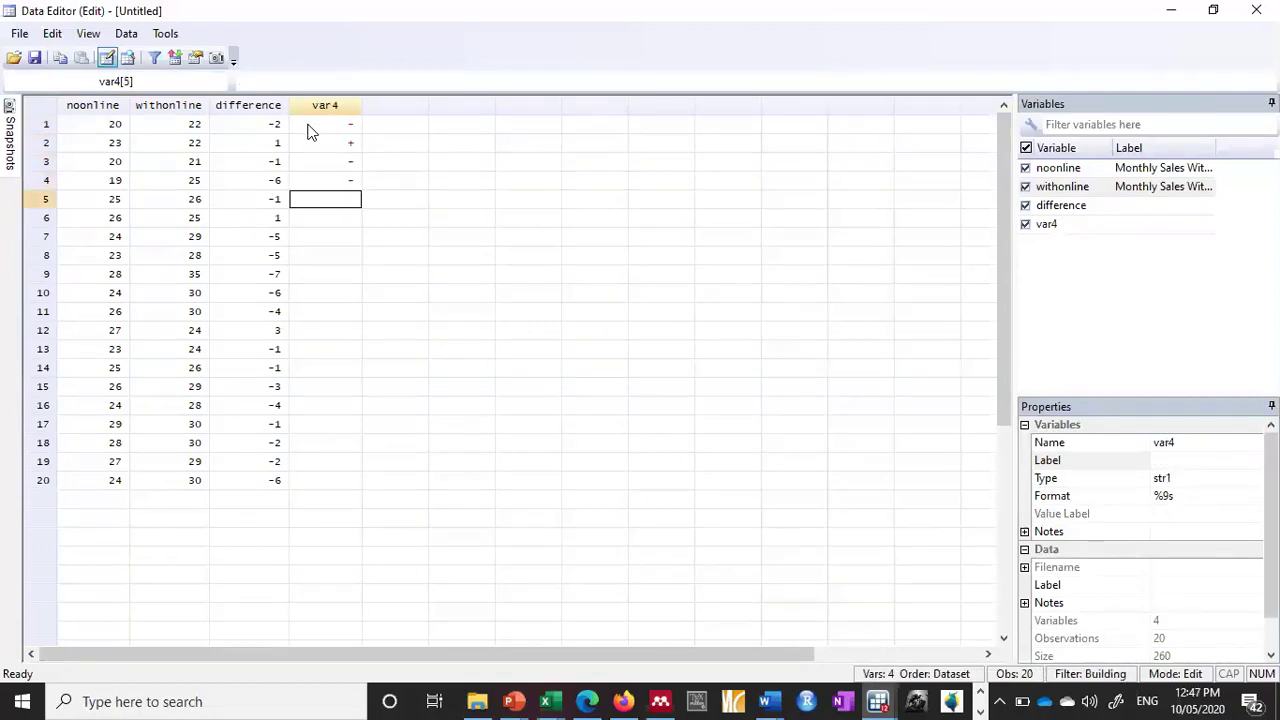
text(-)
key(Return)
- Continue the sign column with + in row 6 and - in row 7
key(Return)
text(+)
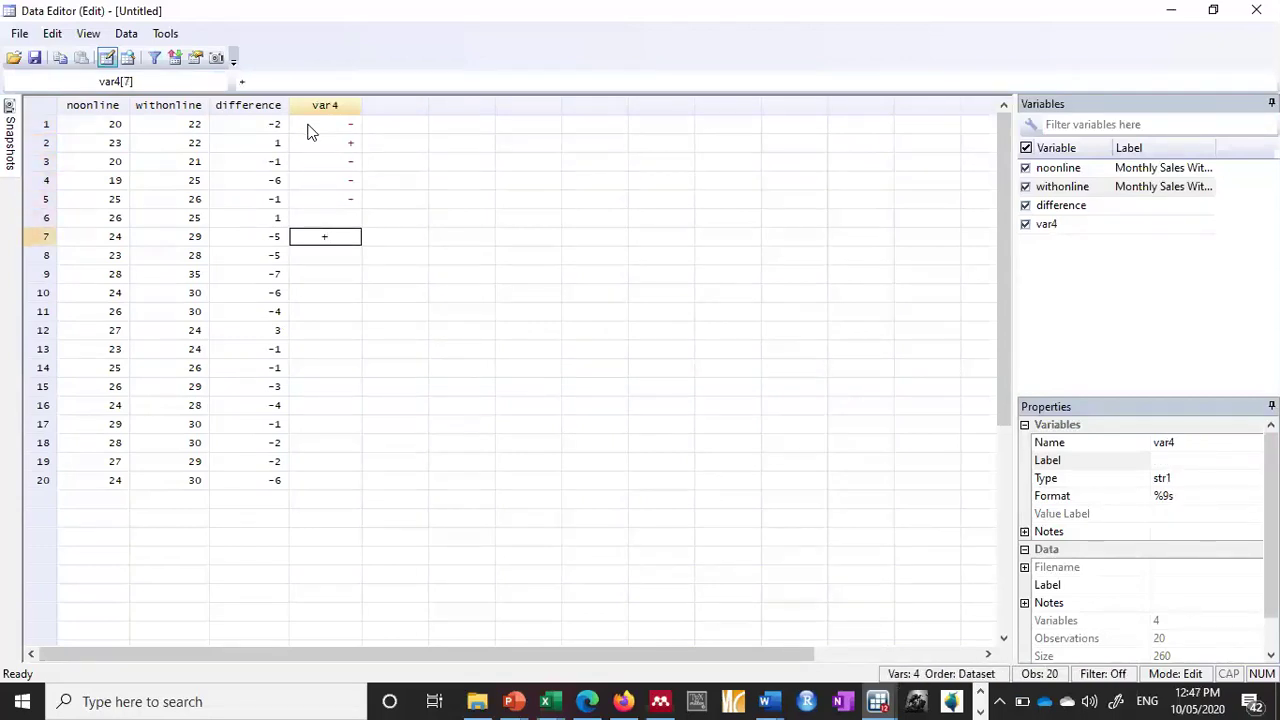
key(Left)
key(Up)
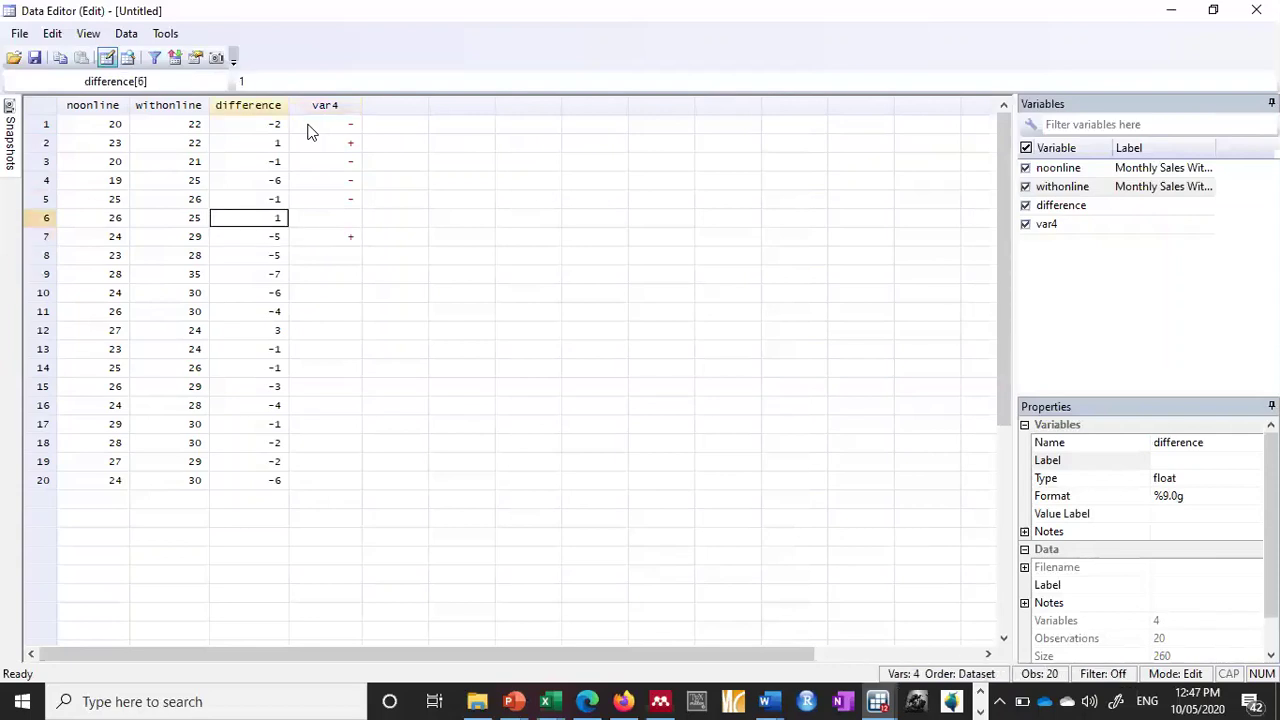
key(Right)
text(+)
key(Return)
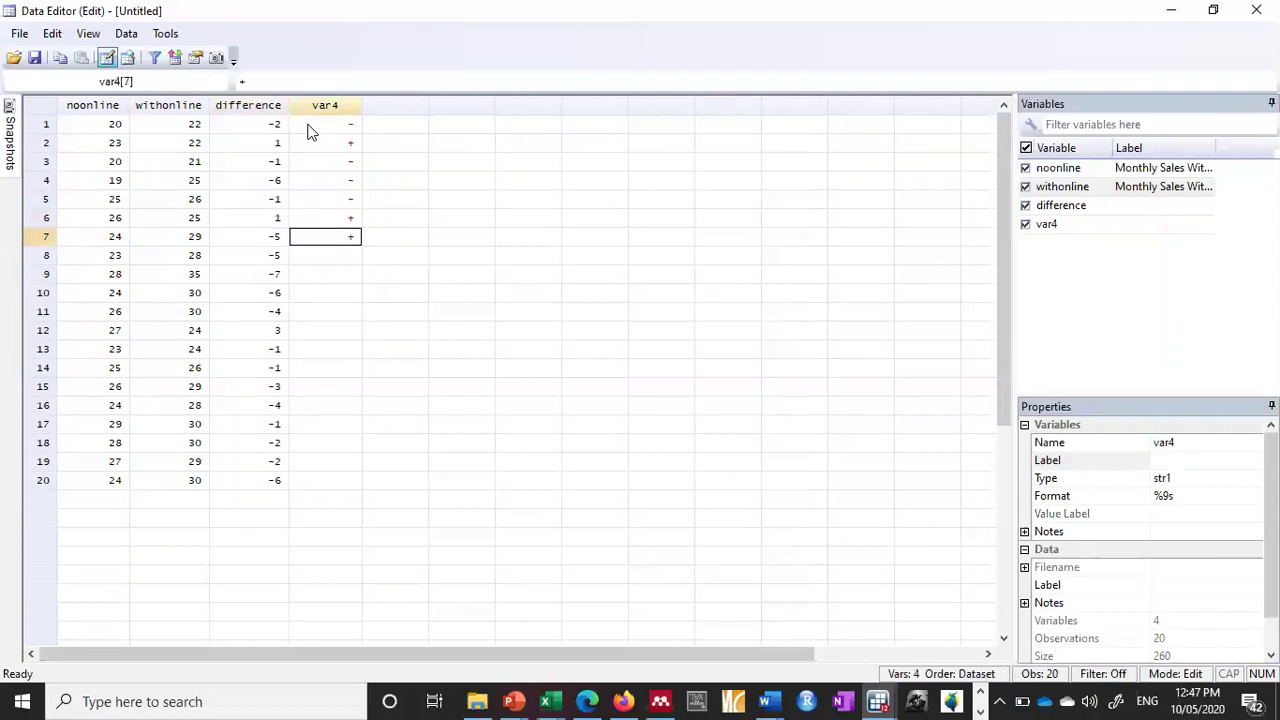
text(-)
key(Return)
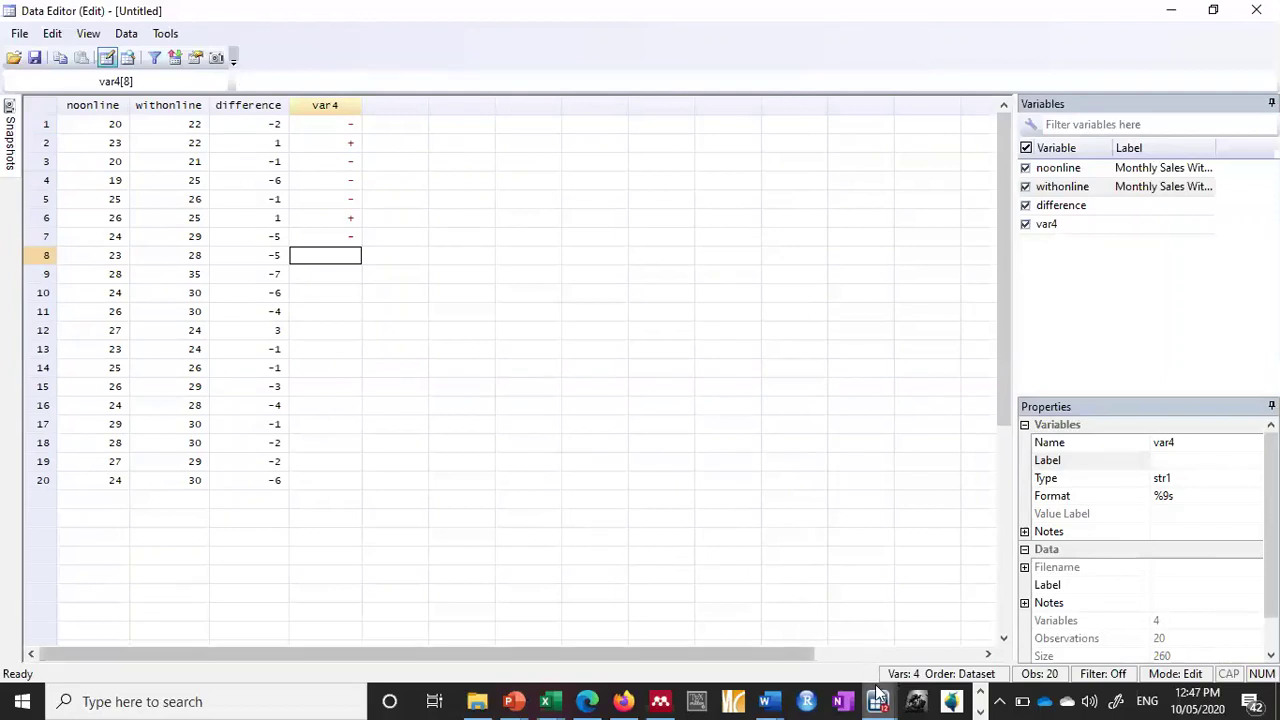
- Review the sign test's null hypothesis on line 11 of the do-file, highlighting its median statement
mouse_move(868, 692)
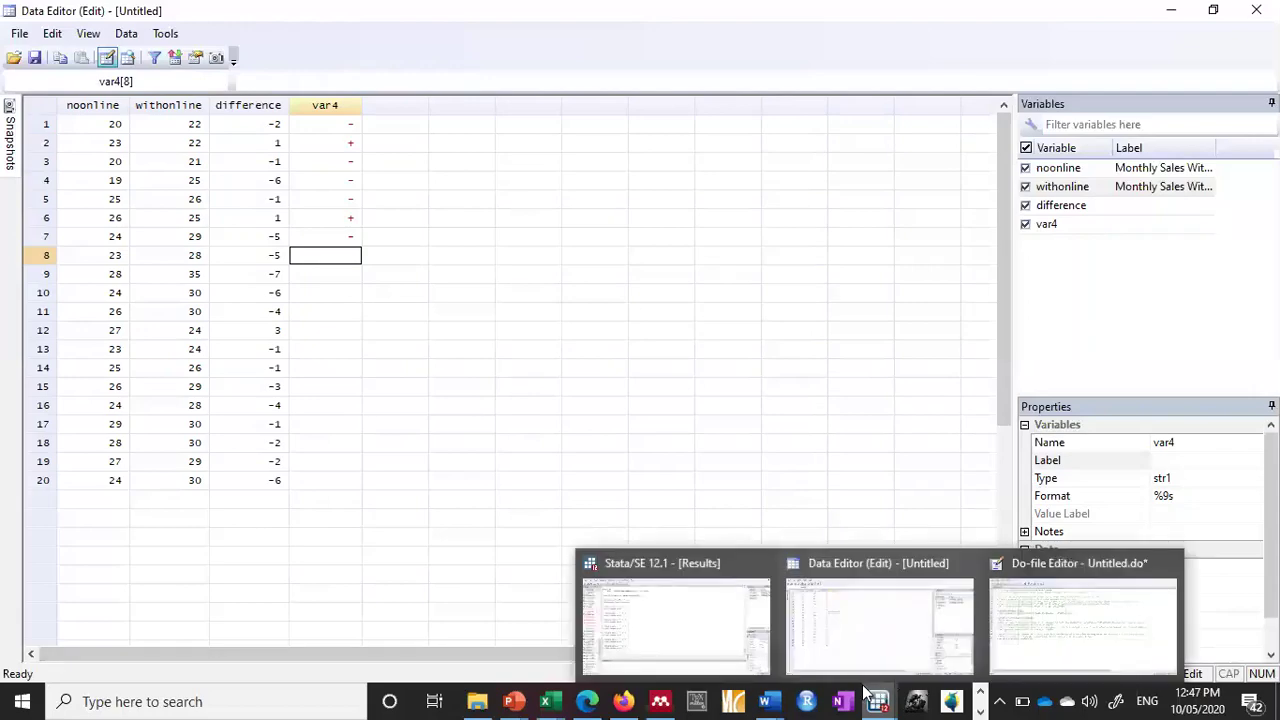
click(1044, 608)
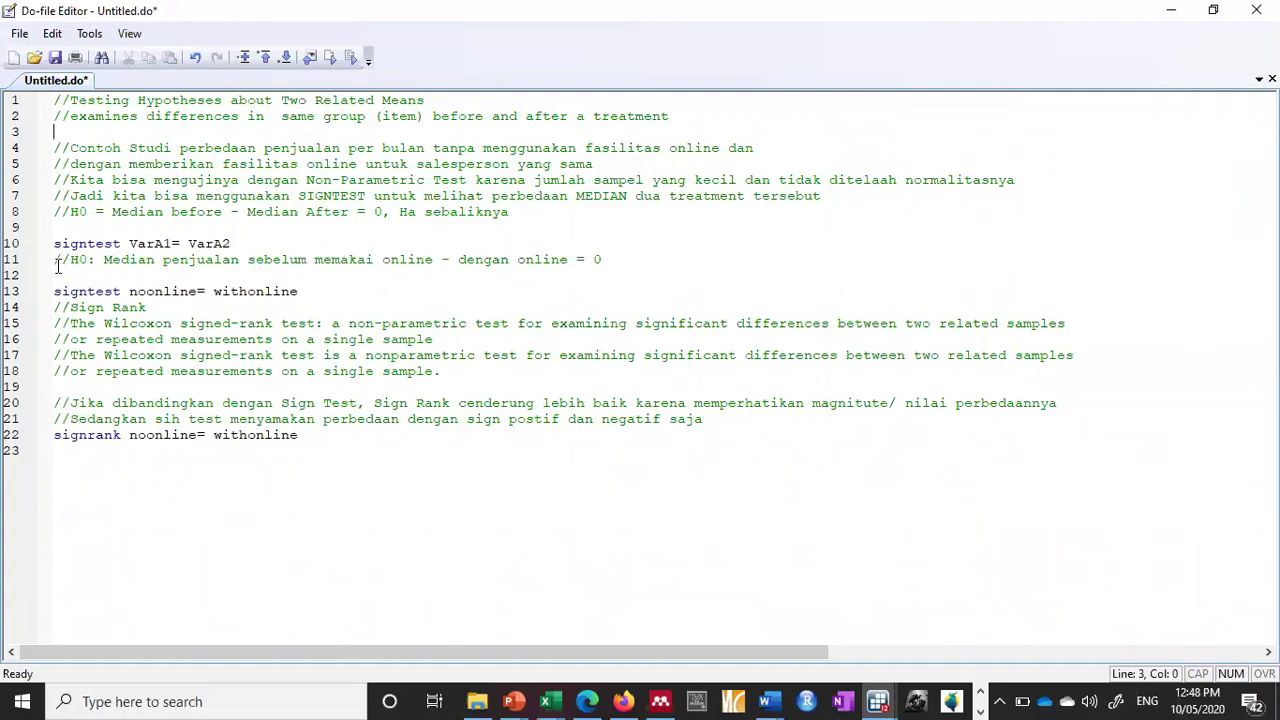
drag(66, 260, 572, 260)
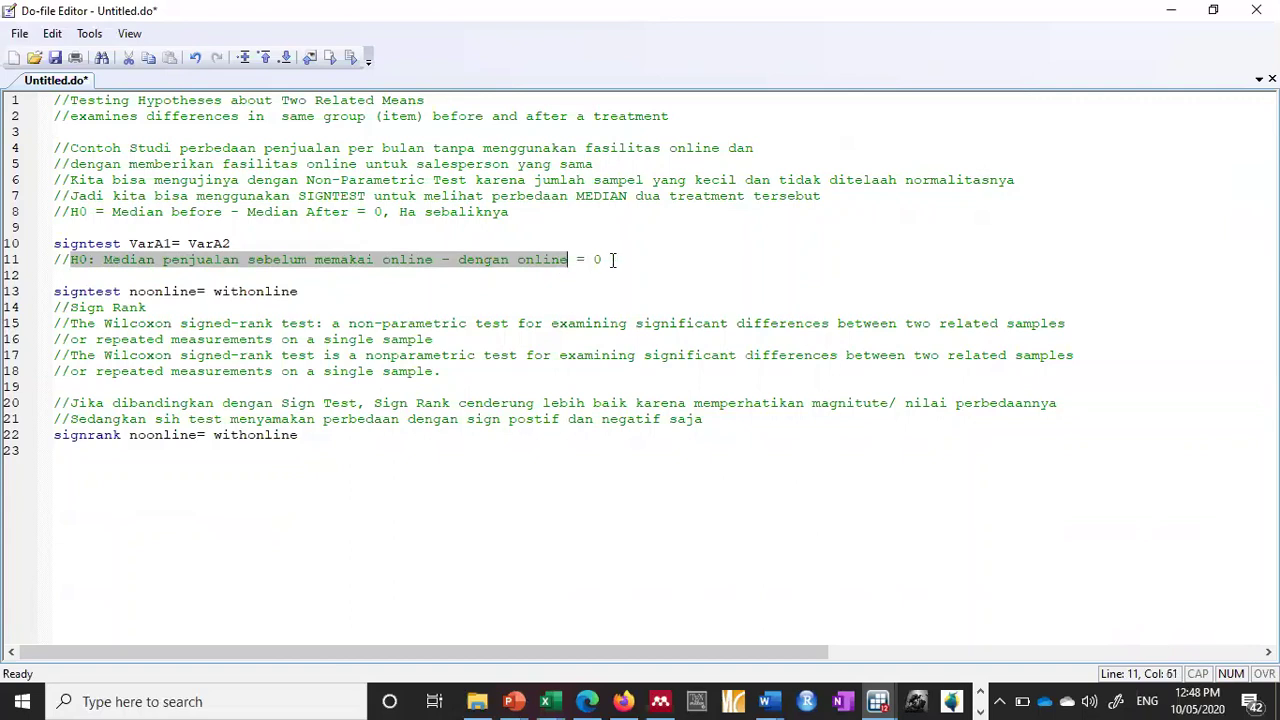
drag(604, 260, 103, 267)
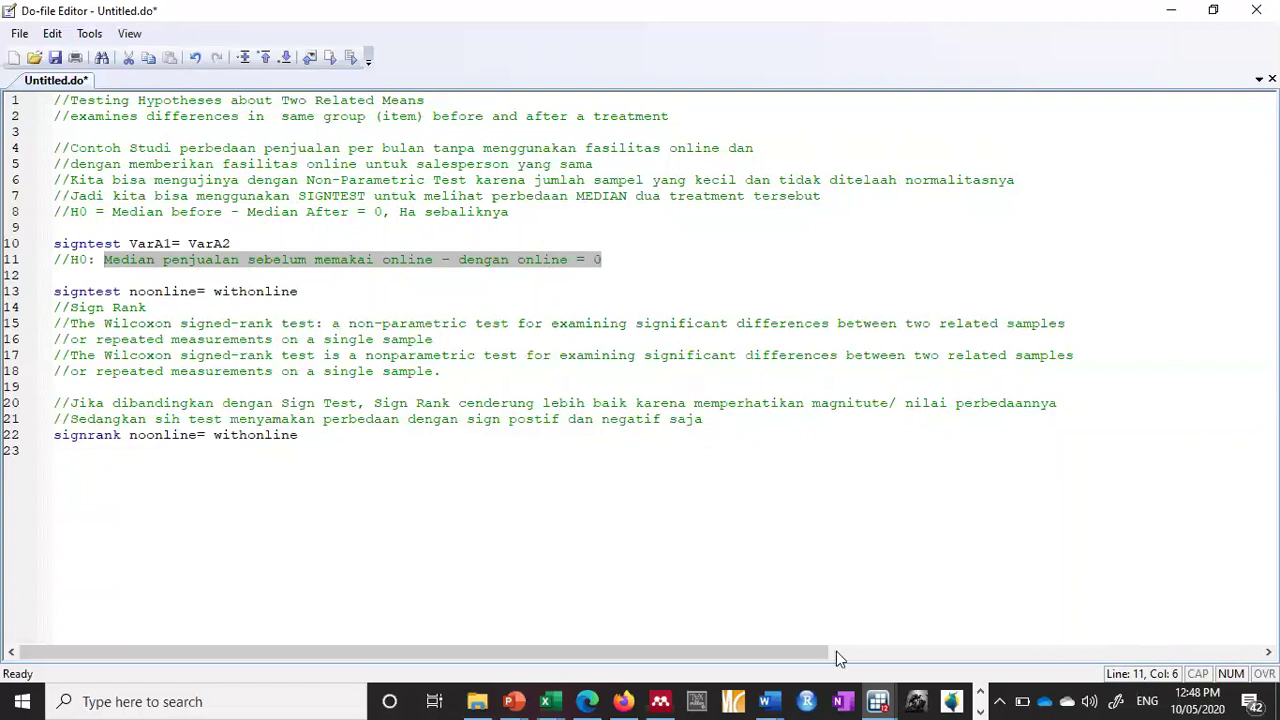
- Run the sign test in the main Stata window with the command signtest noonline= withonline
mouse_move(888, 697)
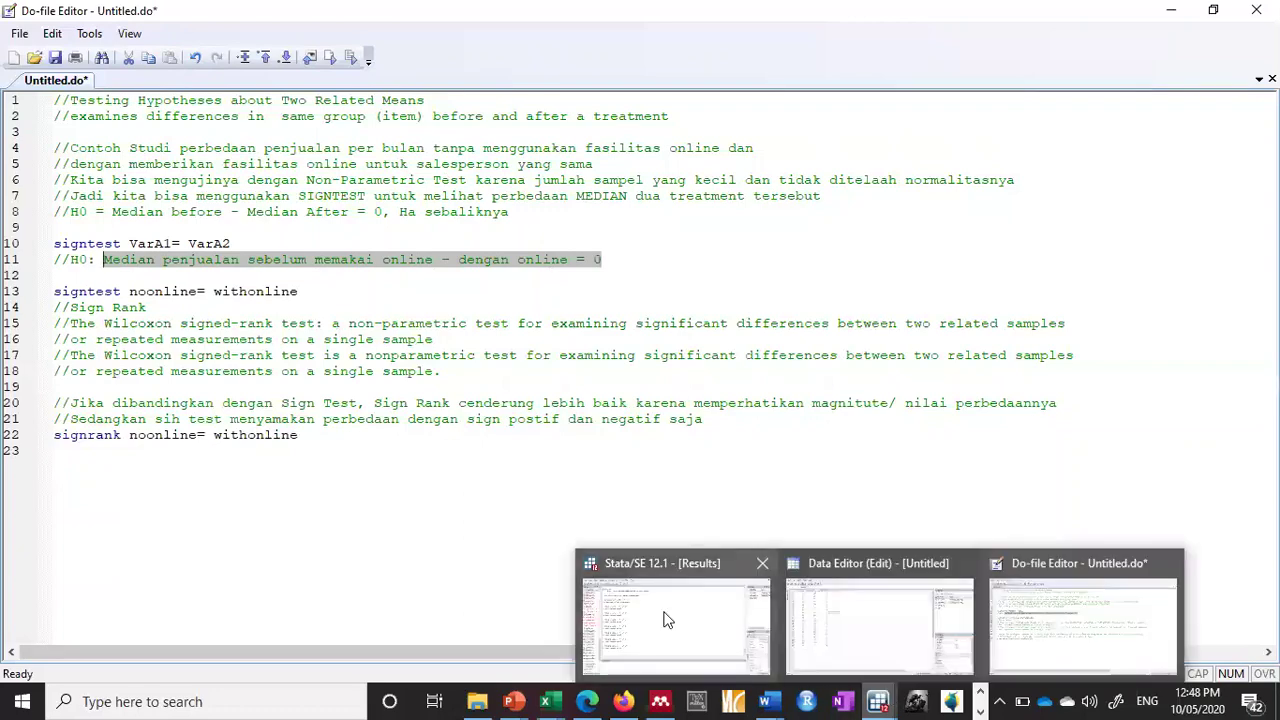
click(664, 613)
text(s)
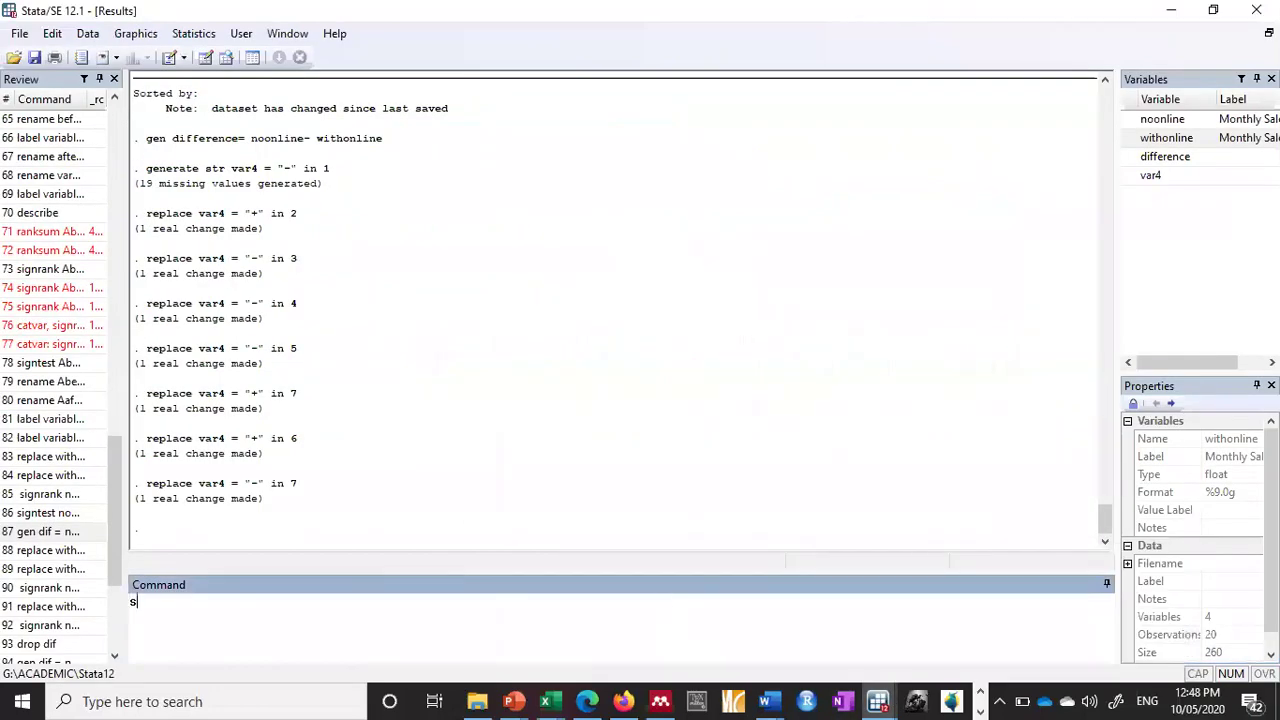
text(igntest)
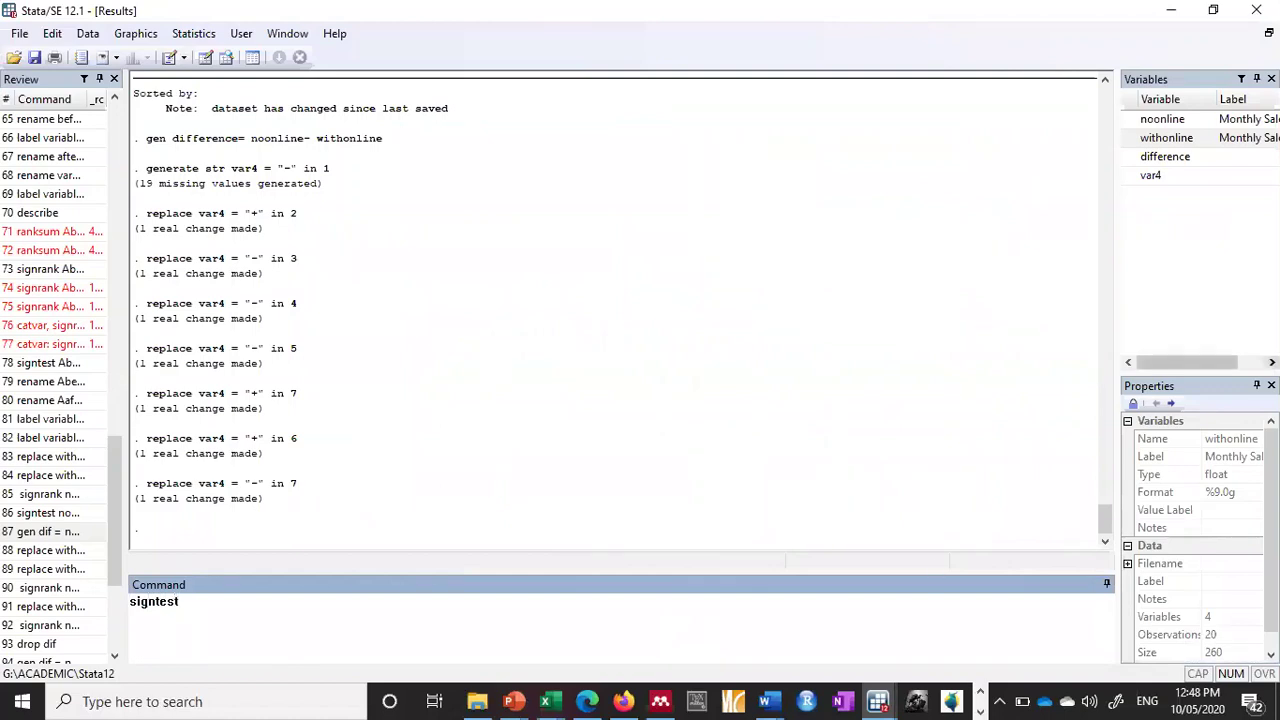
double_click(1150, 120)
text(=)
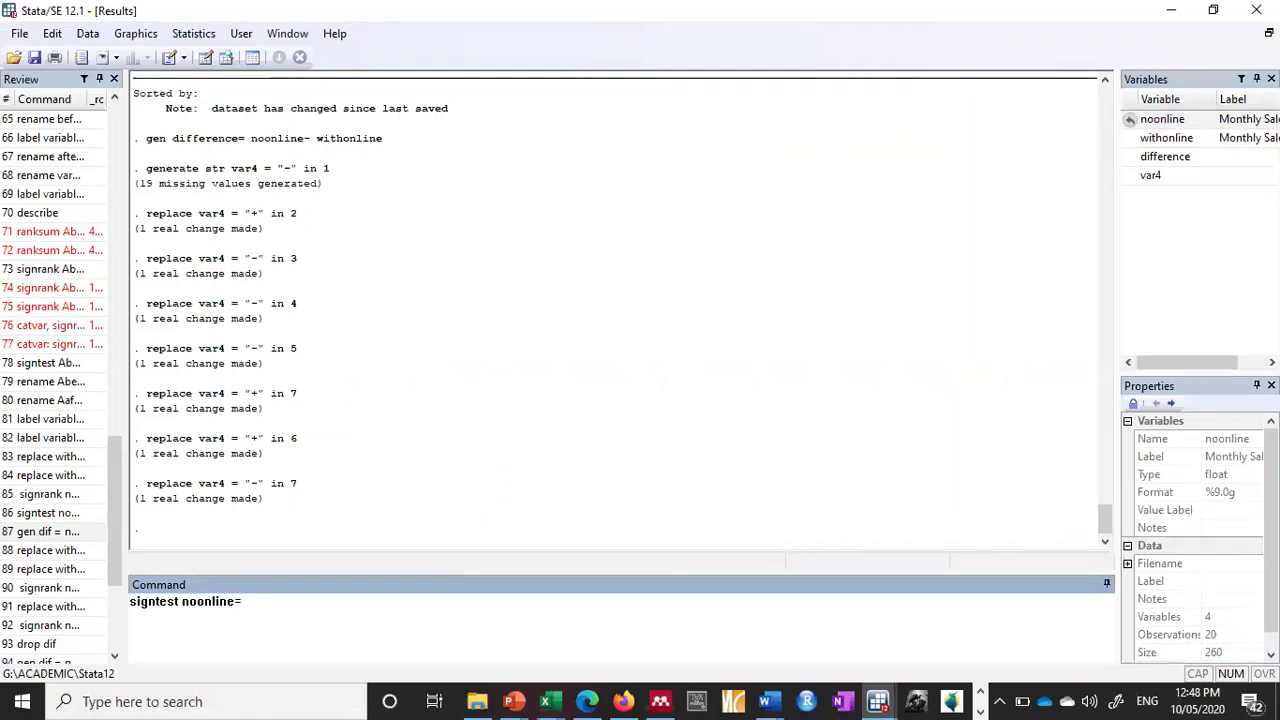
click(1131, 139)
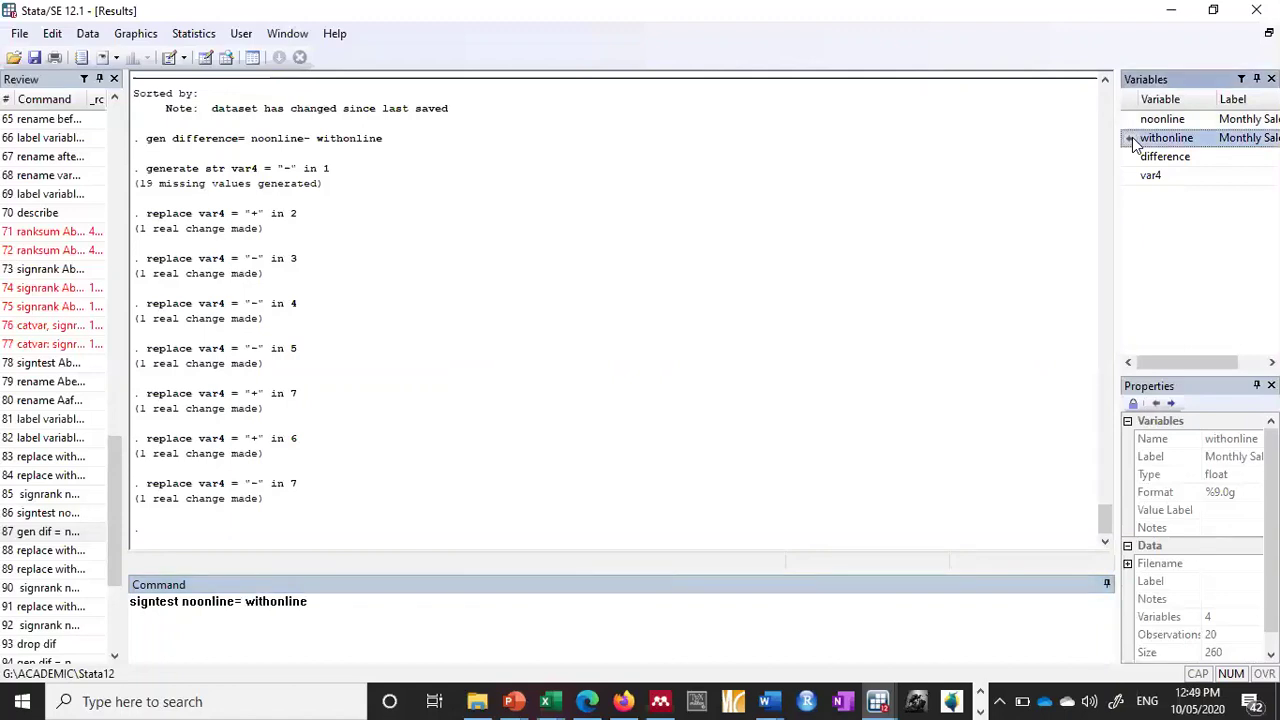
key(Return)
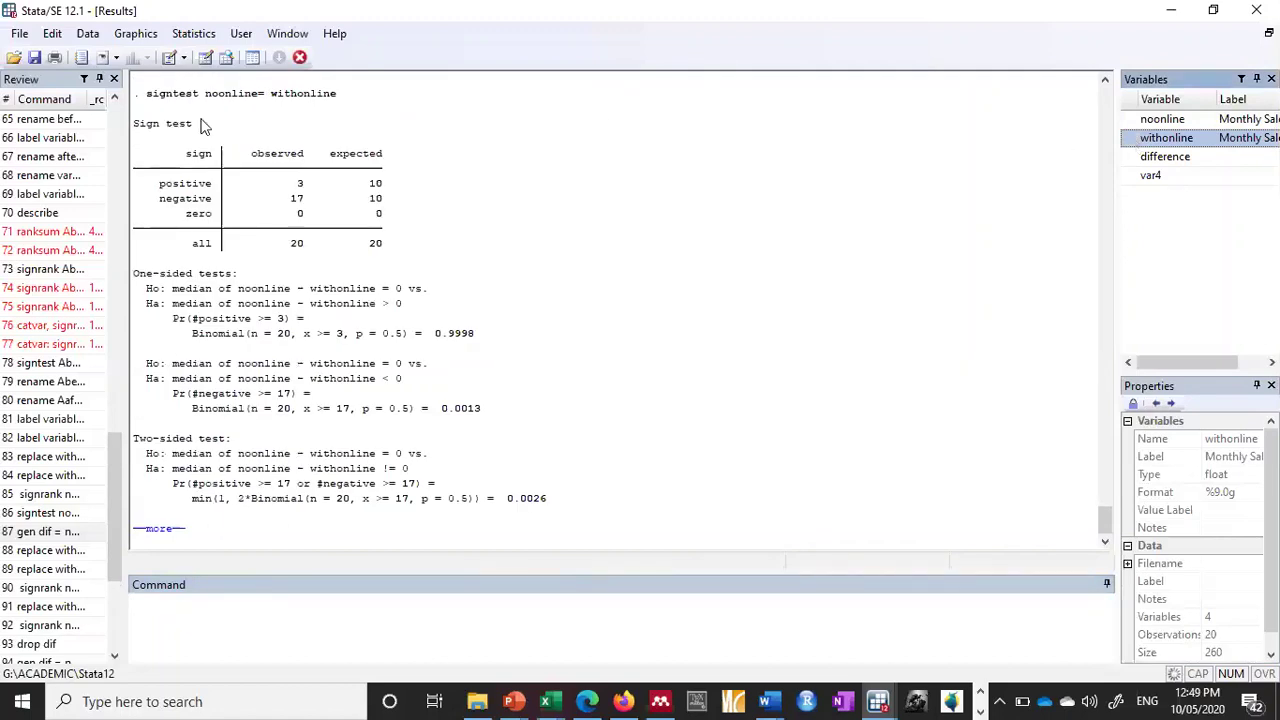
- Rerun the sign test with signtest noonline= withonline, continuing past the paused output
click(210, 629)
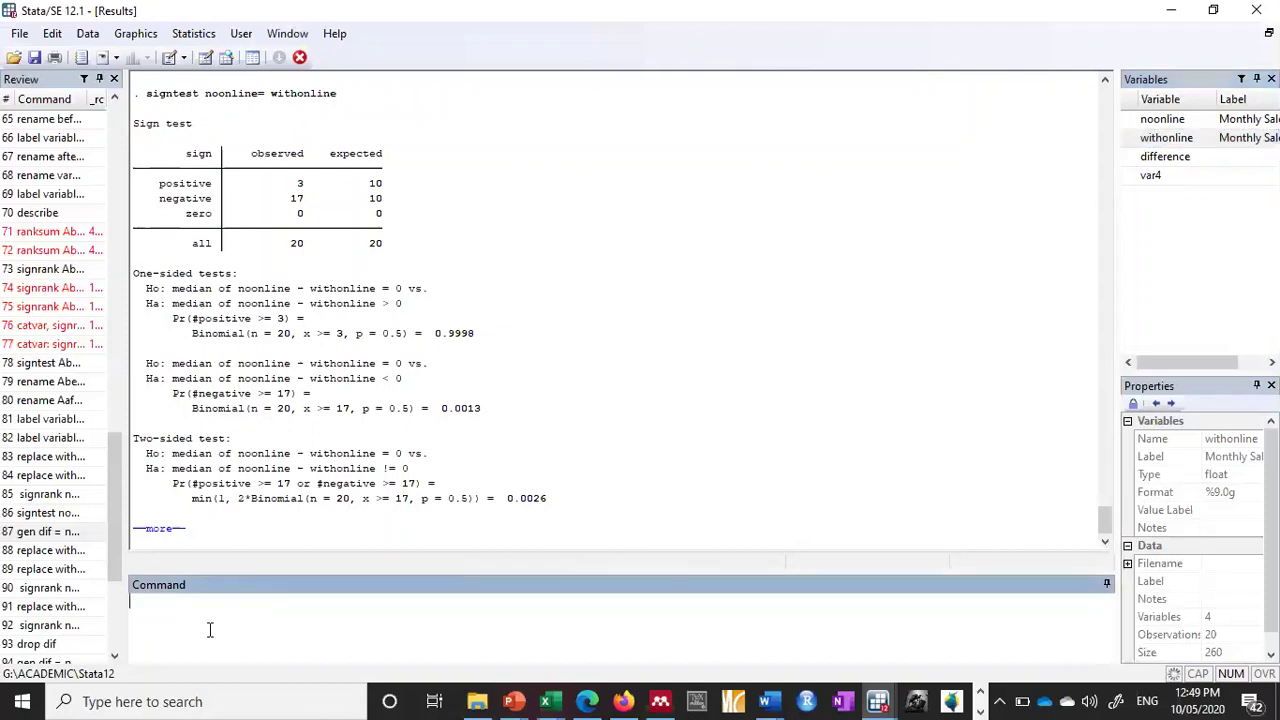
key(space)
text(si)
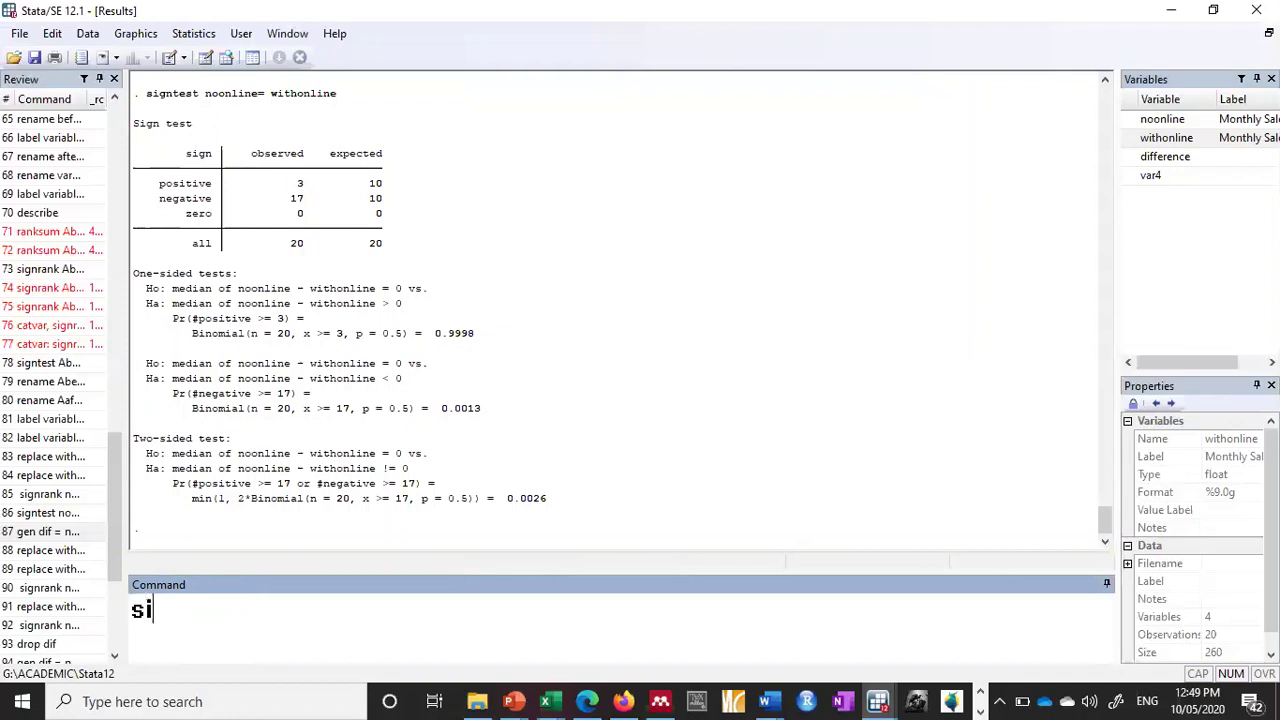
text(gntest)
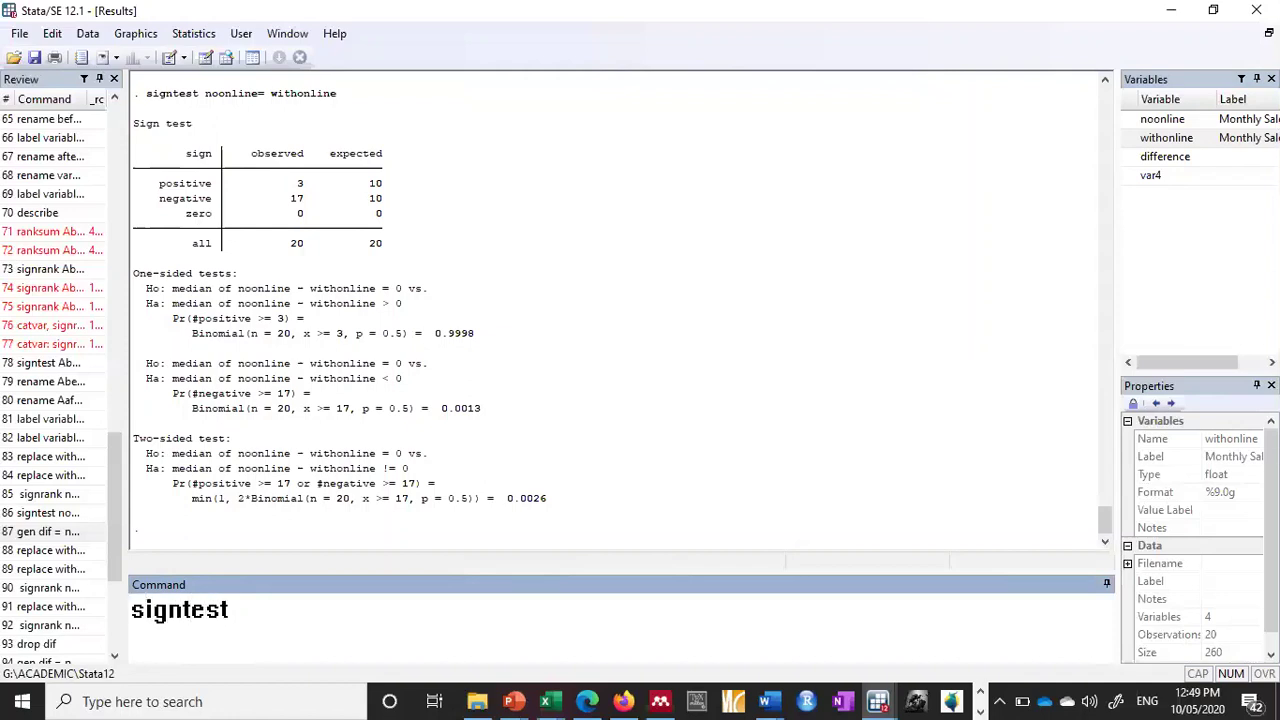
click(1133, 125)
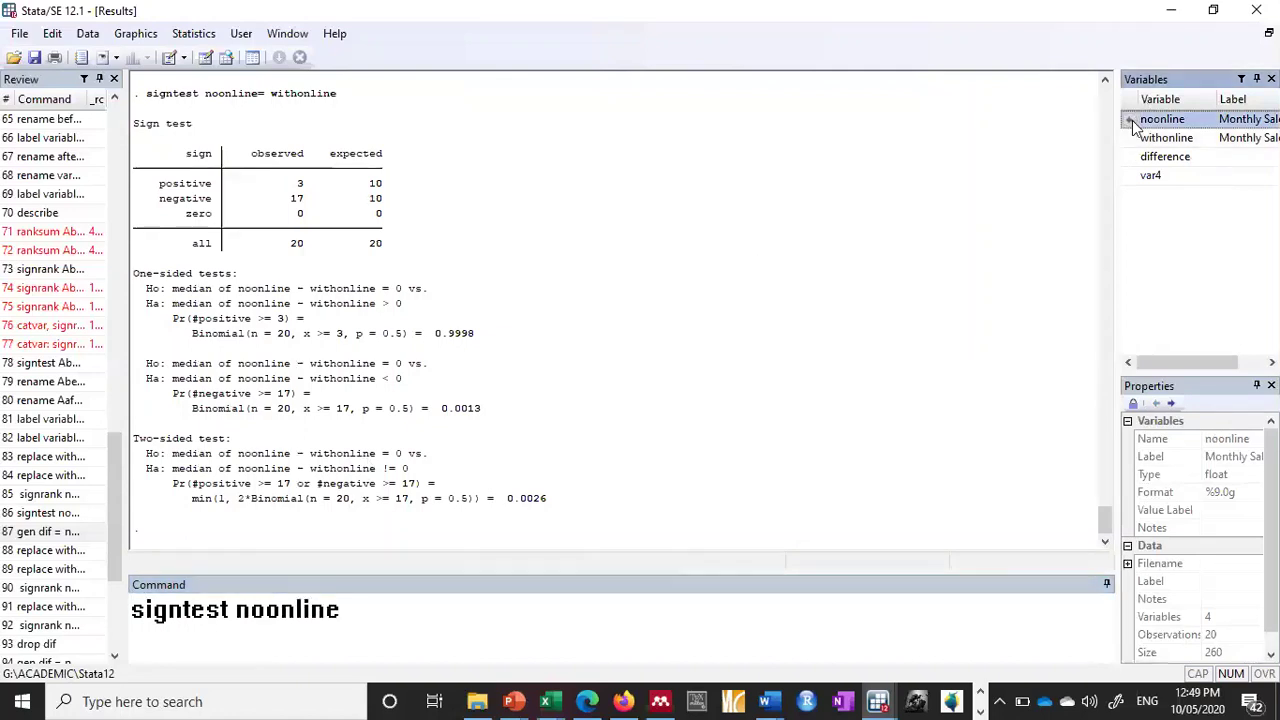
text(=)
click(1135, 140)
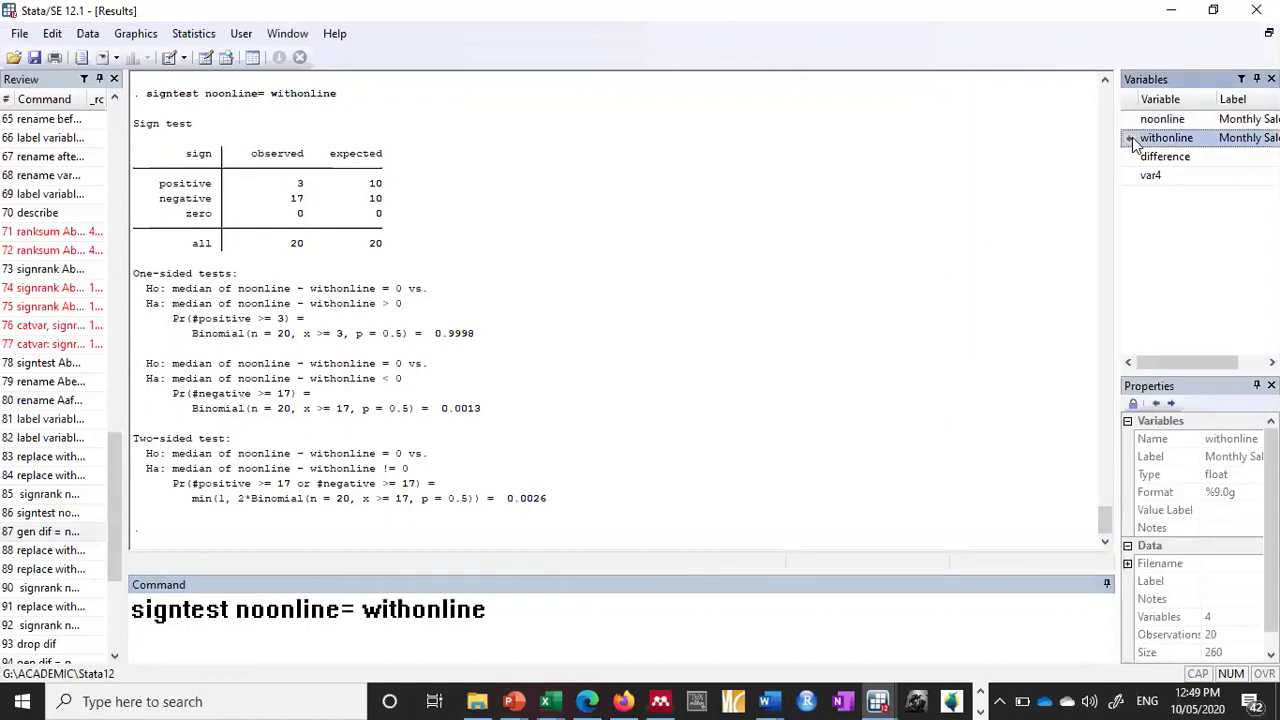
key(Return)
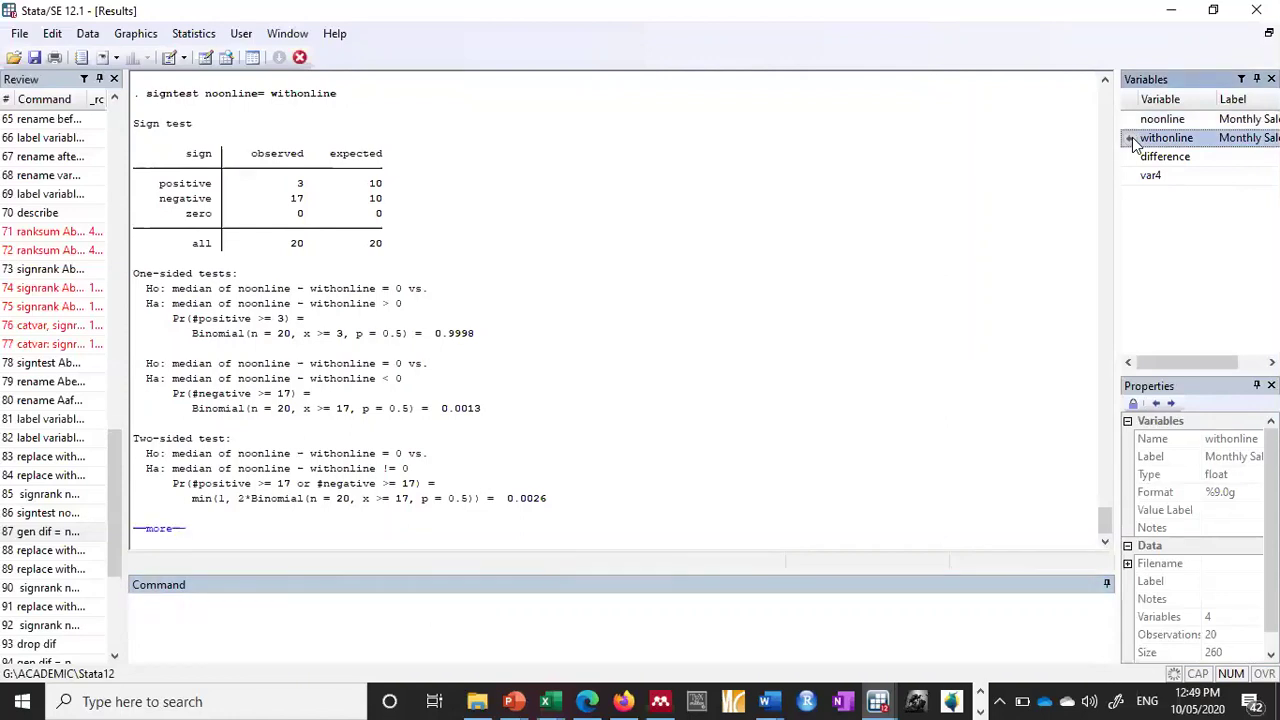
click(150, 528)
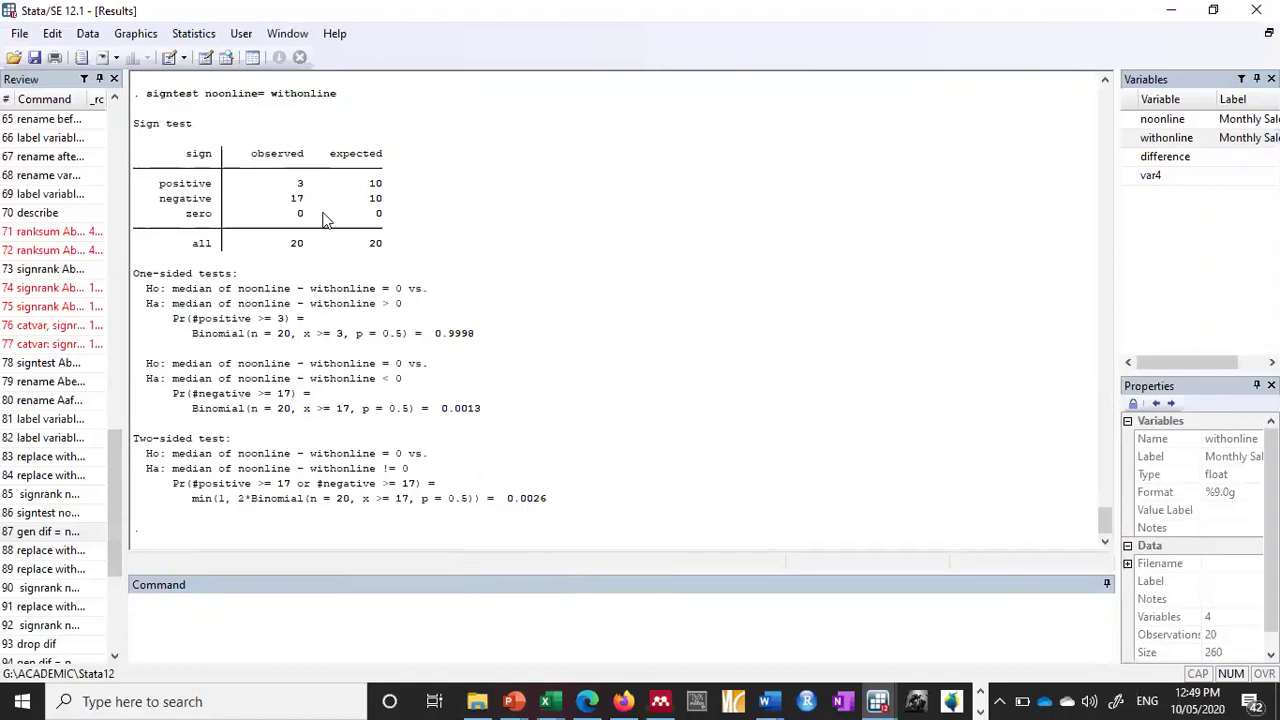
- Compare the signs in the Data Editor with the observed and expected counts in the sign test results
click(206, 58)
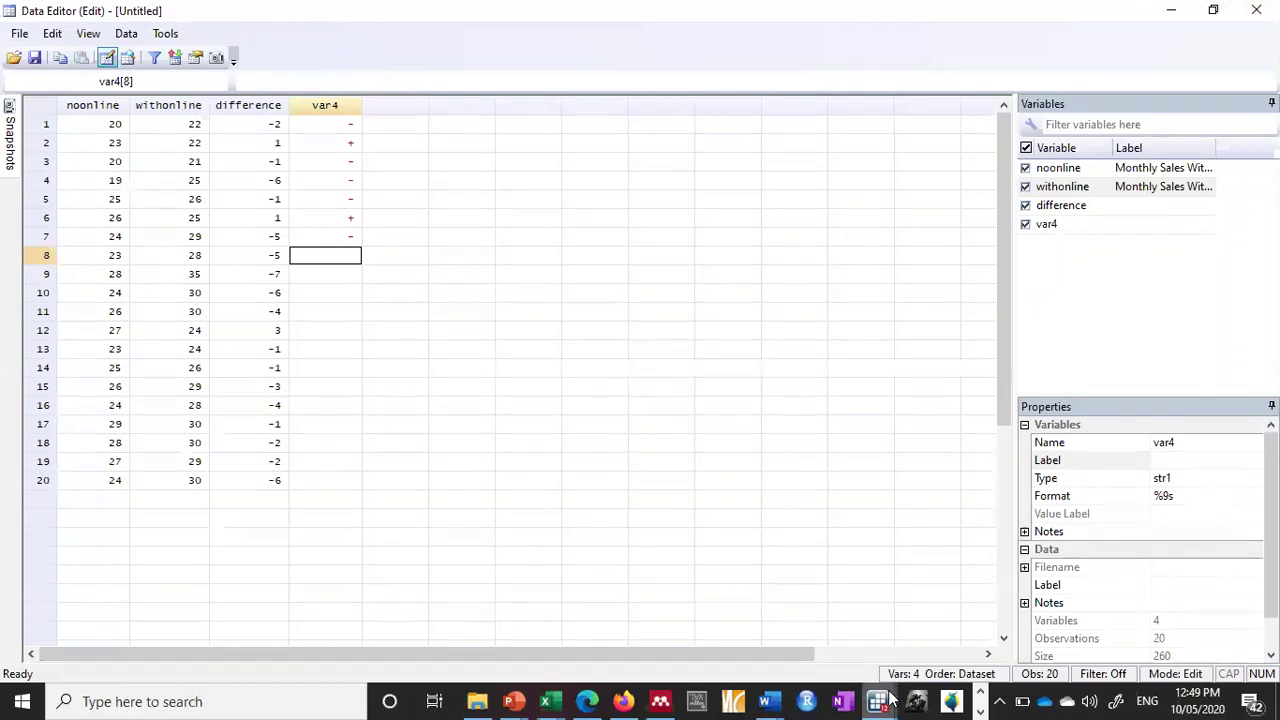
mouse_move(890, 700)
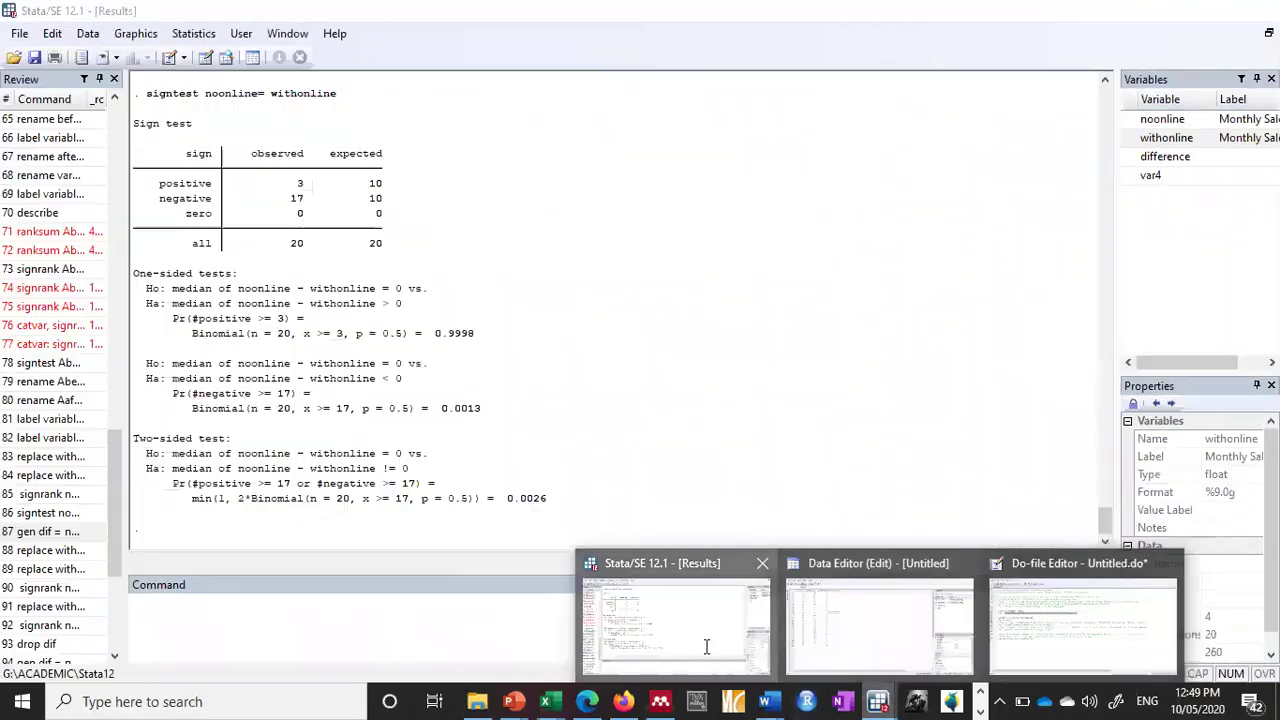
click(706, 647)
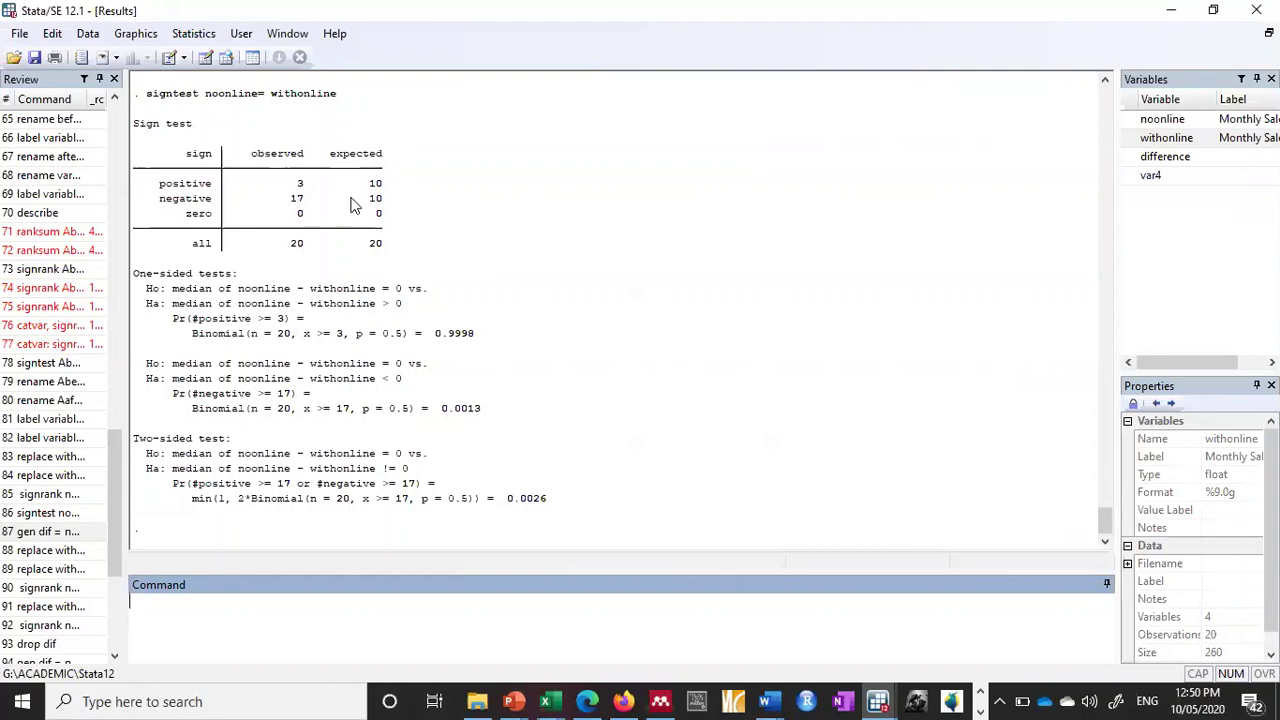
right_click(567, 204)
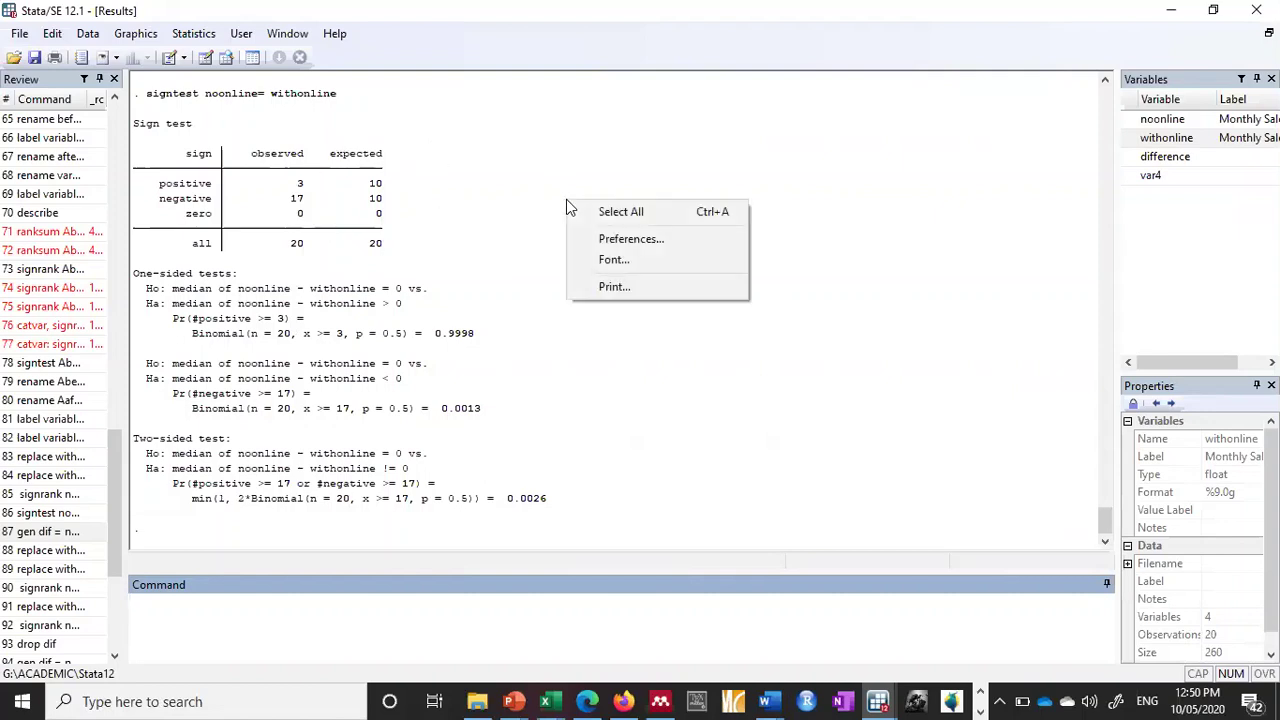
click(367, 202)
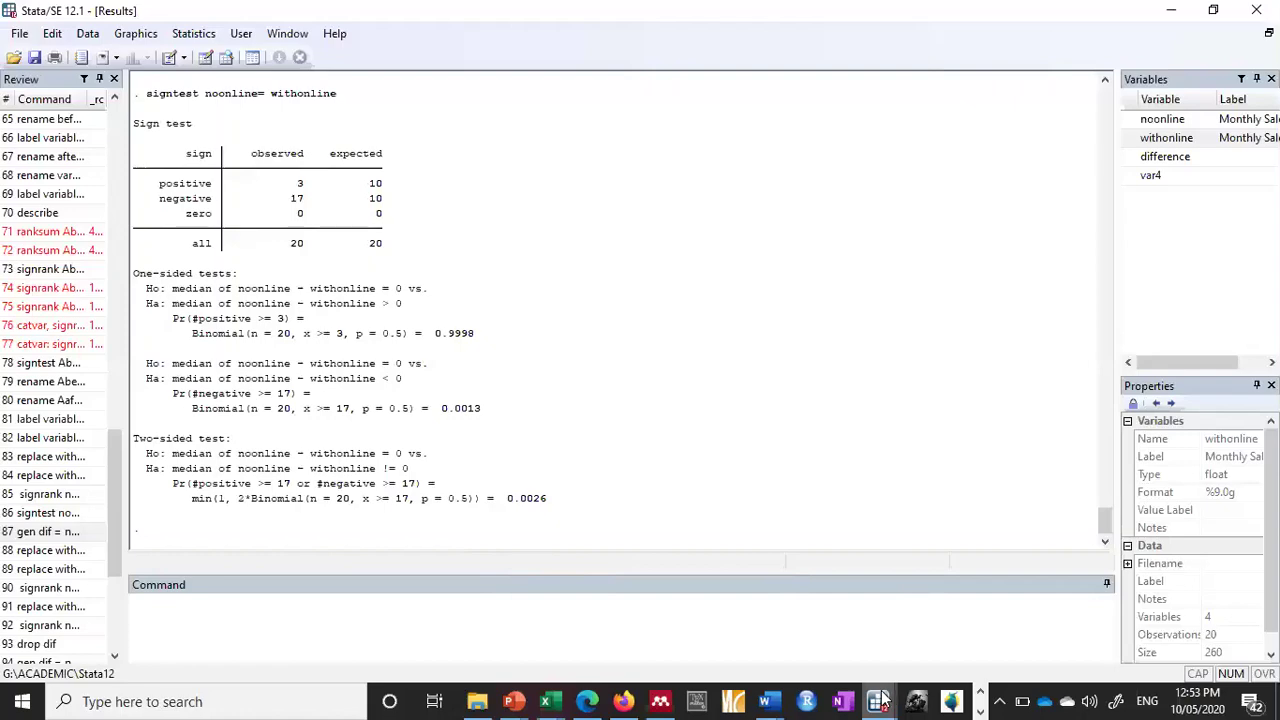
- Review the Wilcoxon signed-rank notes in the do-file, and return to the paired differences in the Data Editor
mouse_move(882, 700)
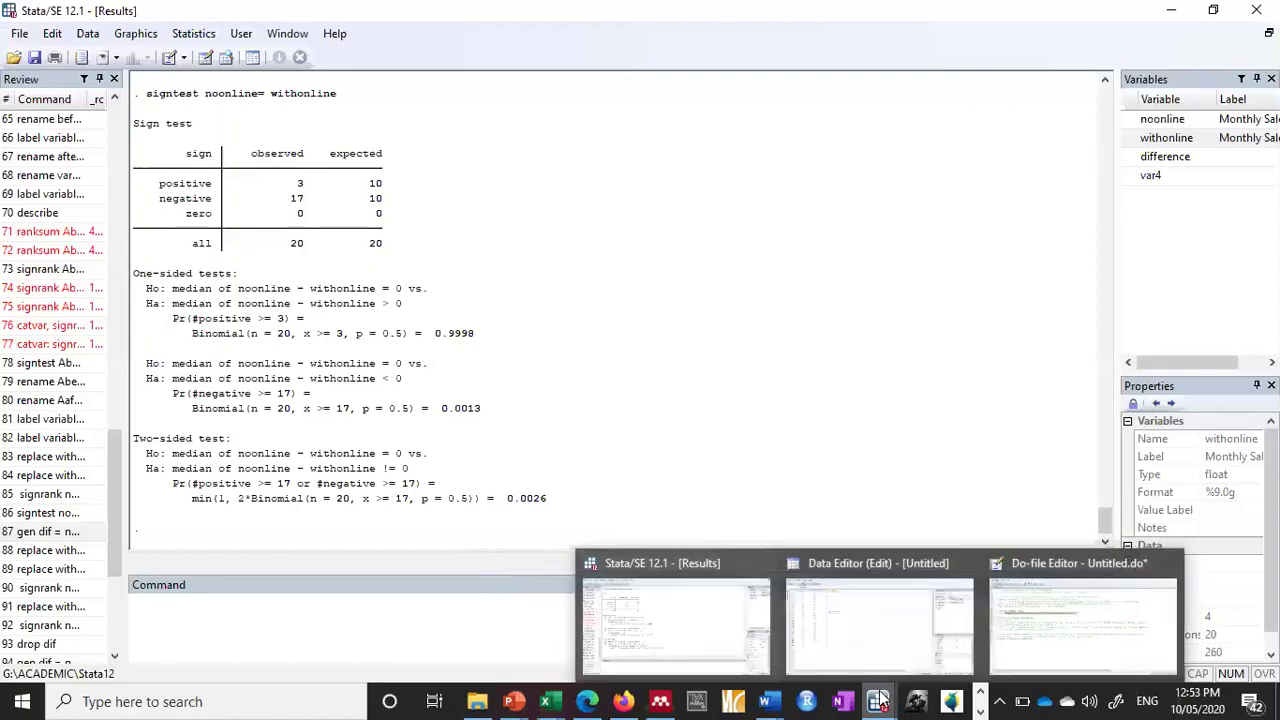
click(1012, 644)
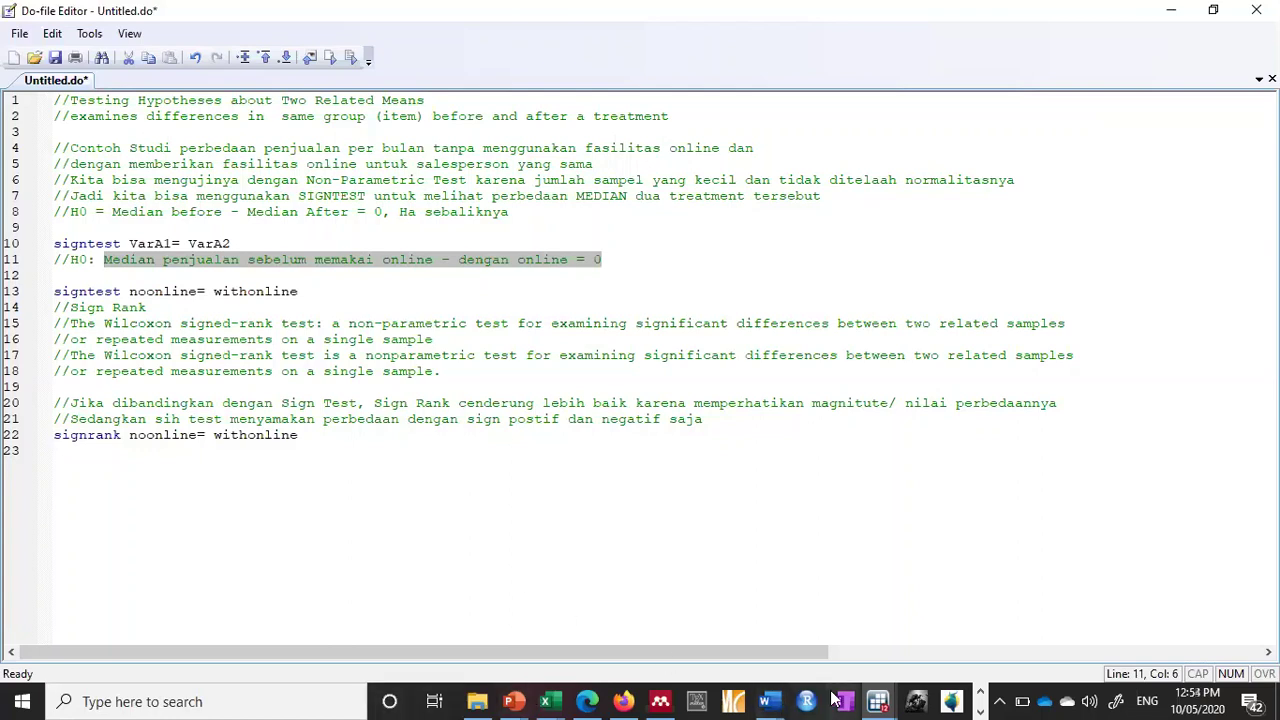
mouse_move(878, 700)
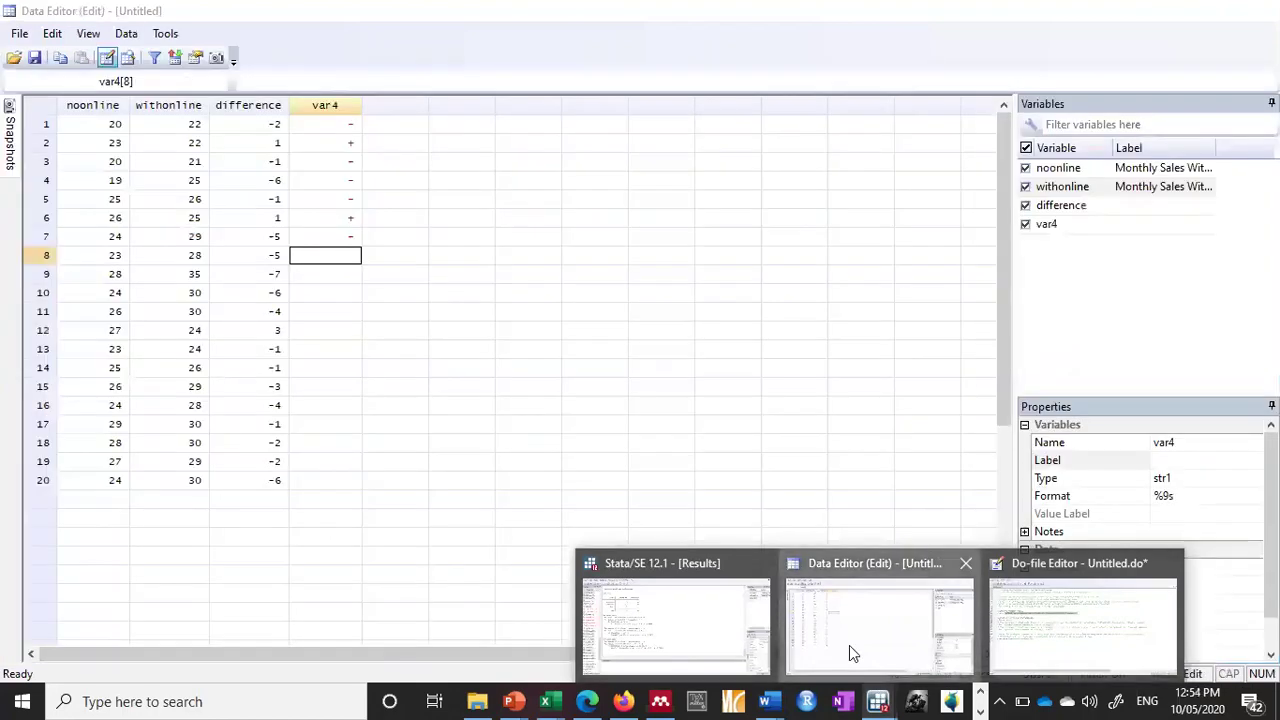
click(849, 645)
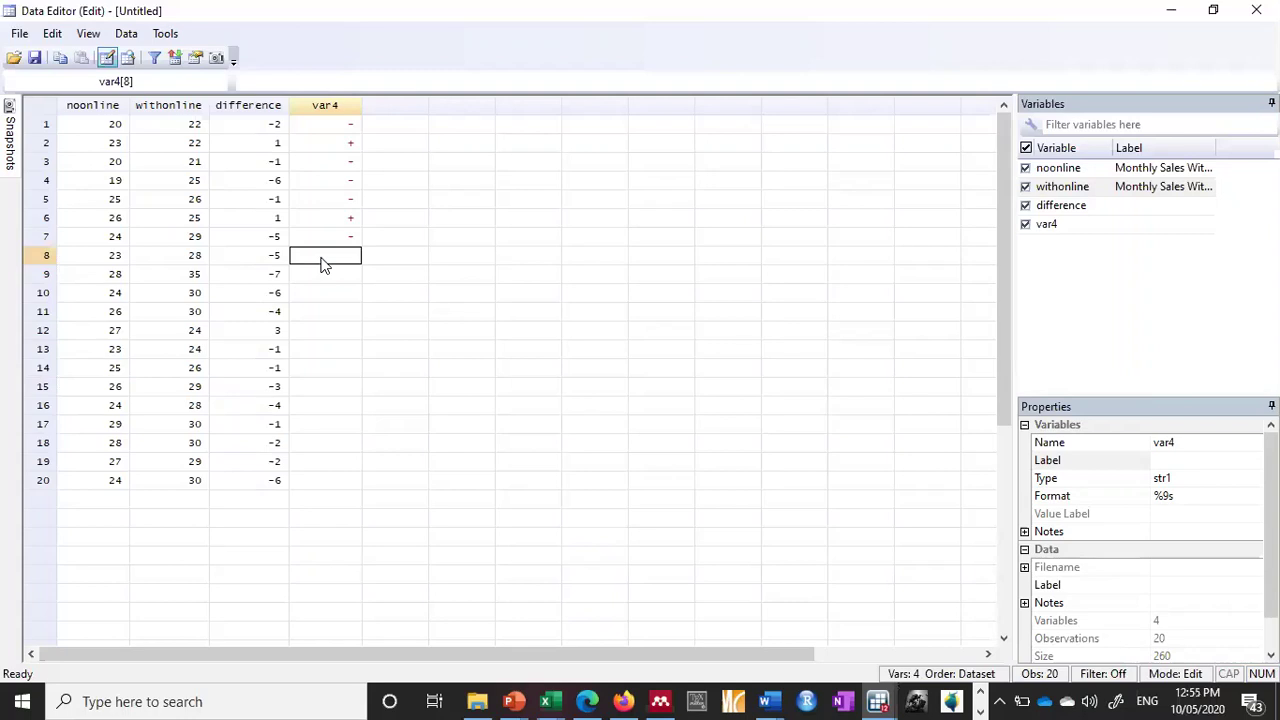
- Switch to Excel with the Data Corona ok workbook and create a new blank workbook
click(560, 700)
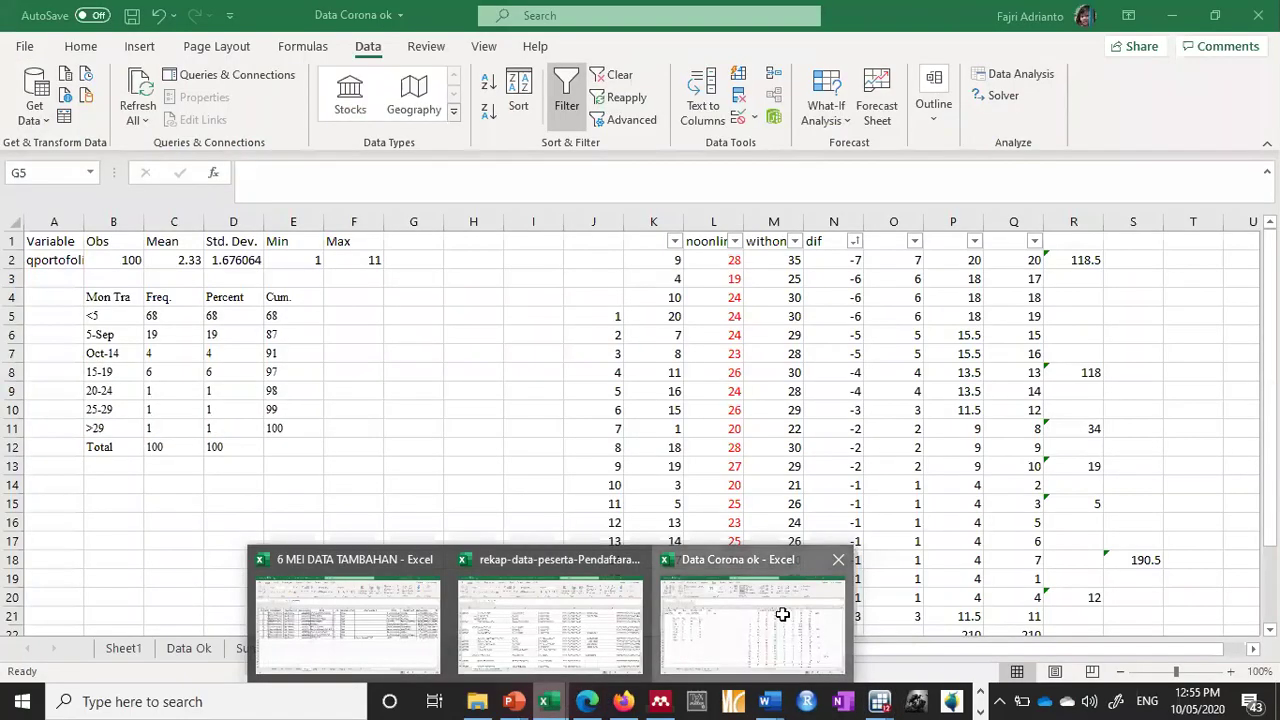
click(783, 615)
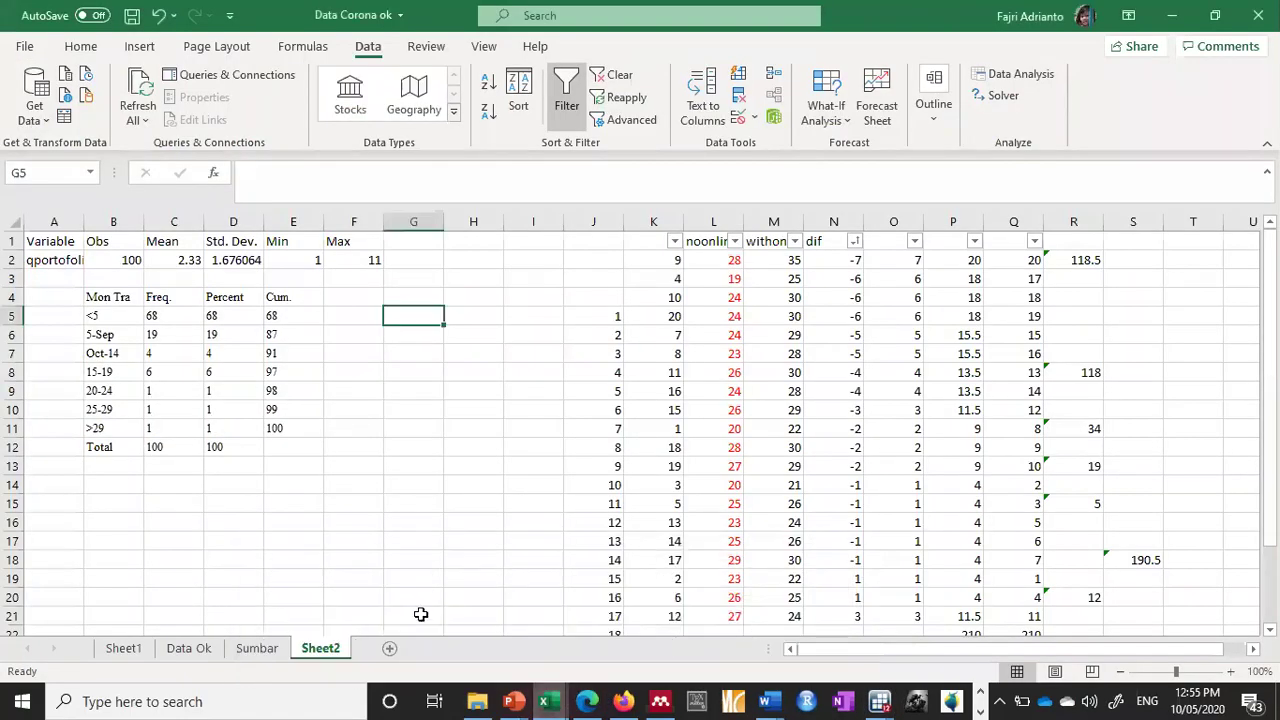
click(24, 46)
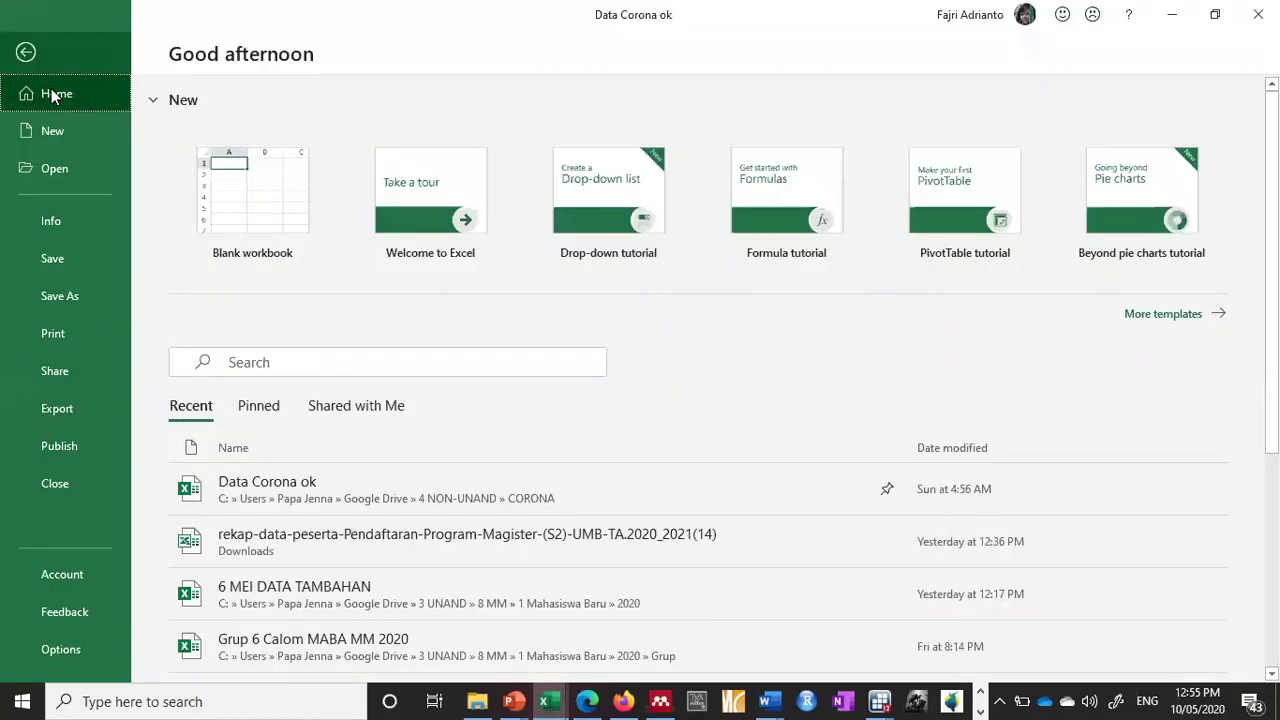
click(320, 198)
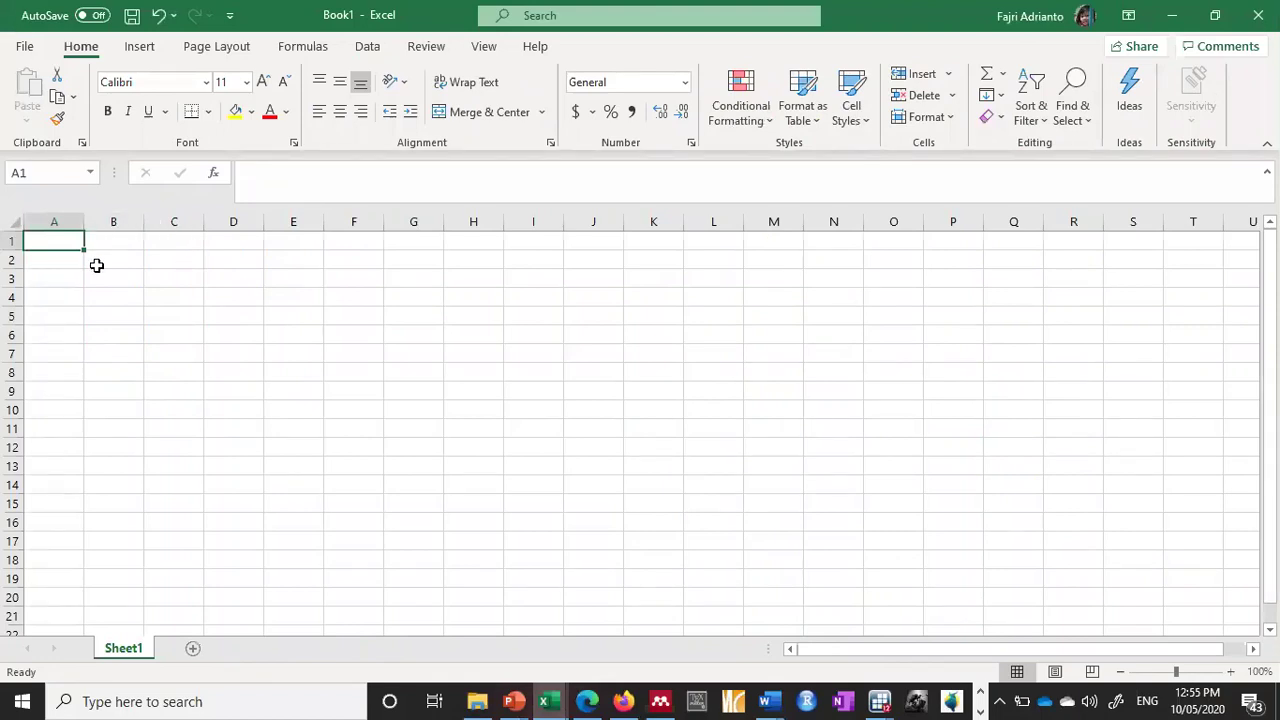
- Enter the header Diff in A1 with the sample differences -1, 2, -3 and 5 in A2 to A5
text(Diffe)
key(BackSpace)
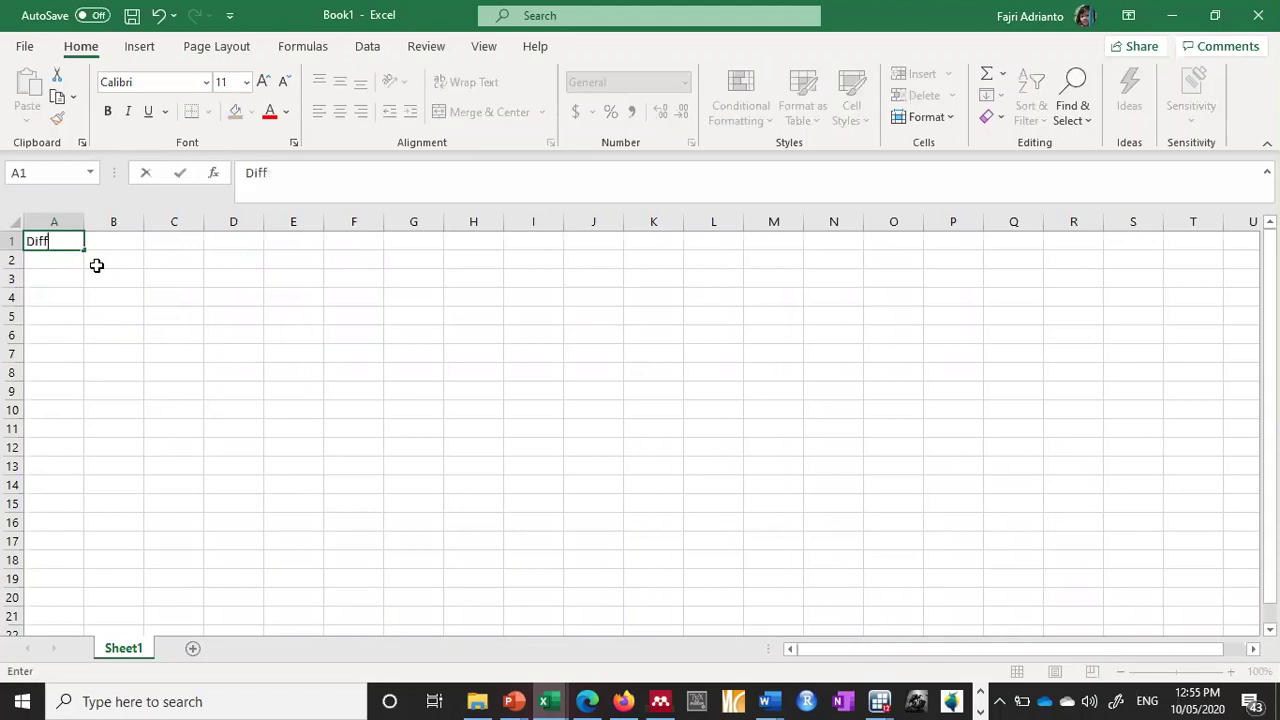
key(Return)
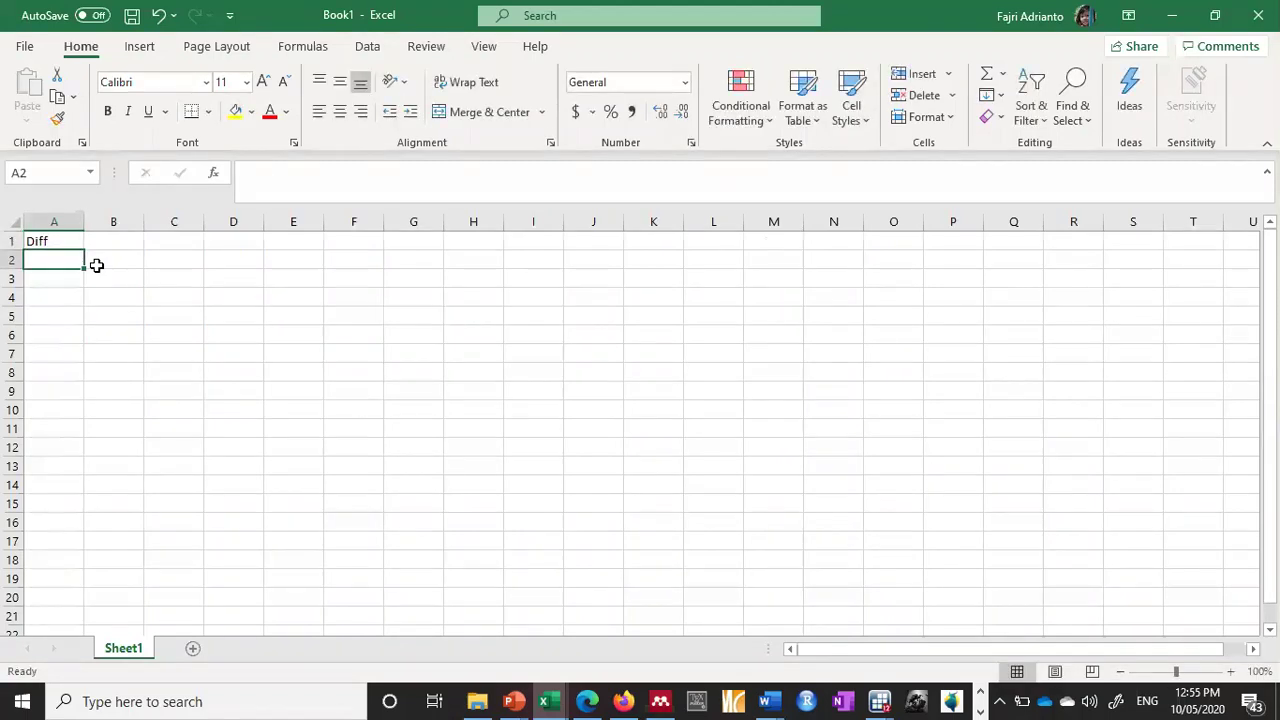
text(-1)
key(Return)
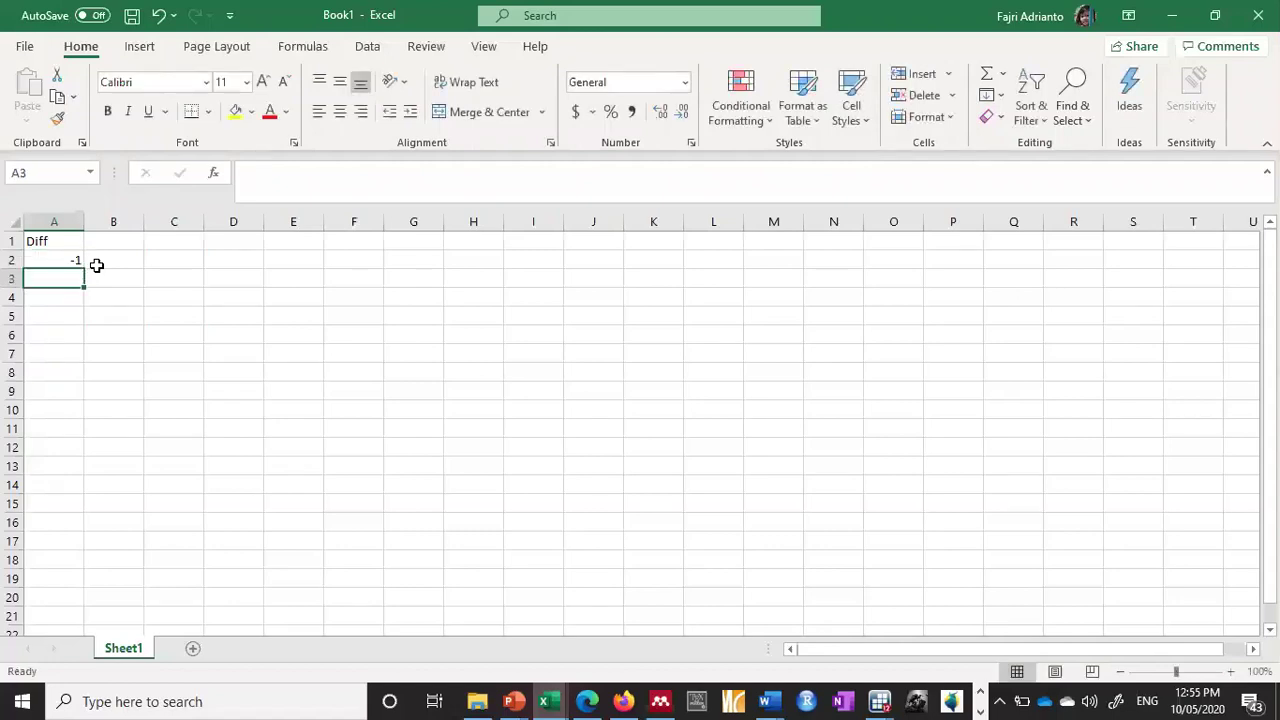
text(2)
key(Return)
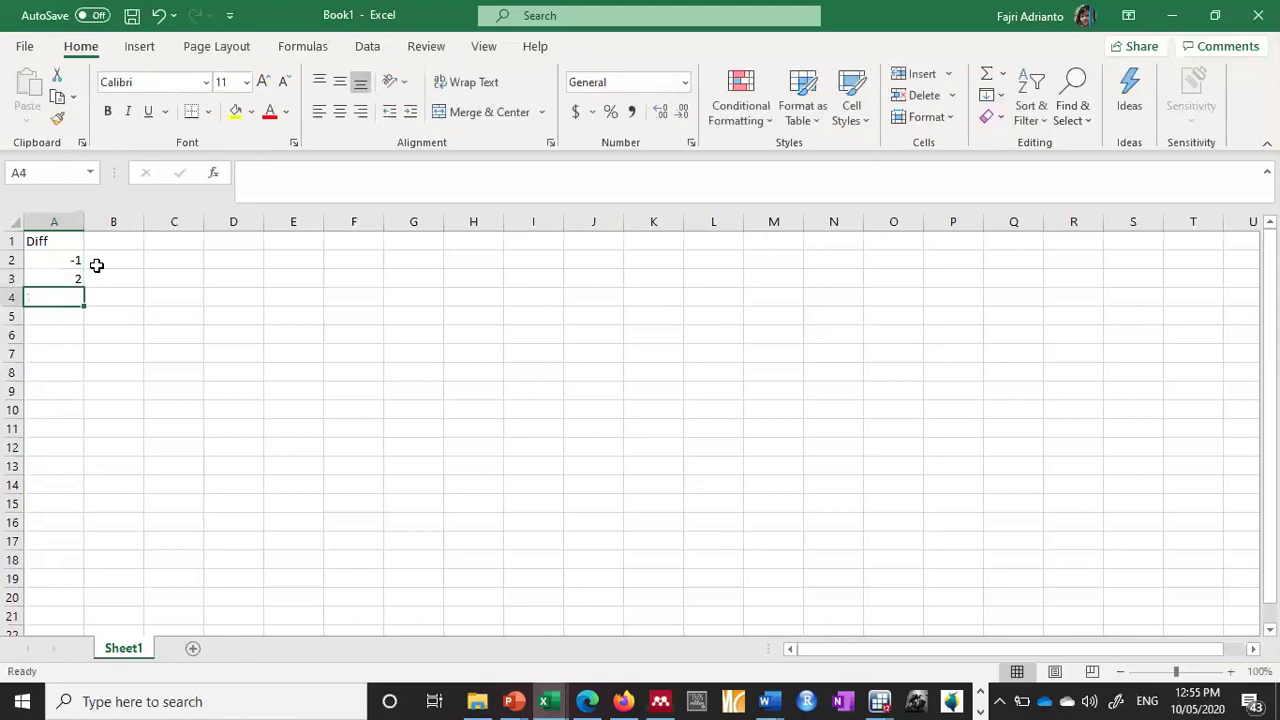
text(-)
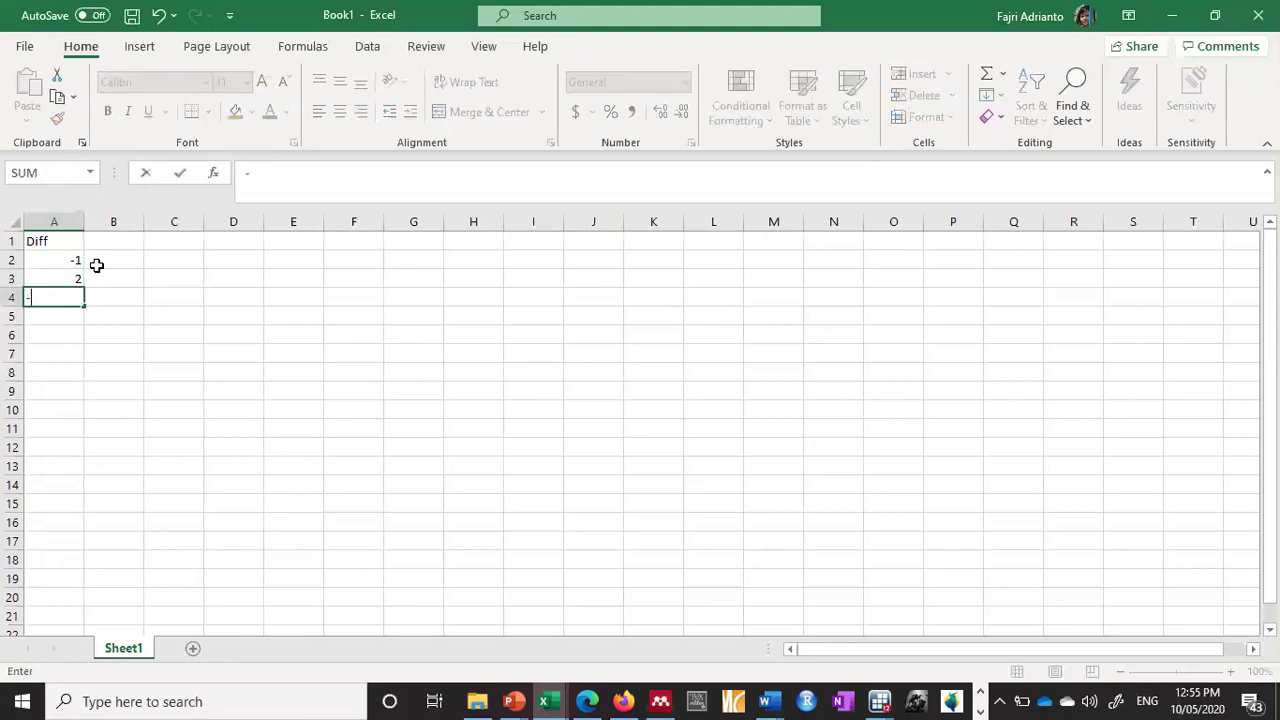
text(3)
key(Return)
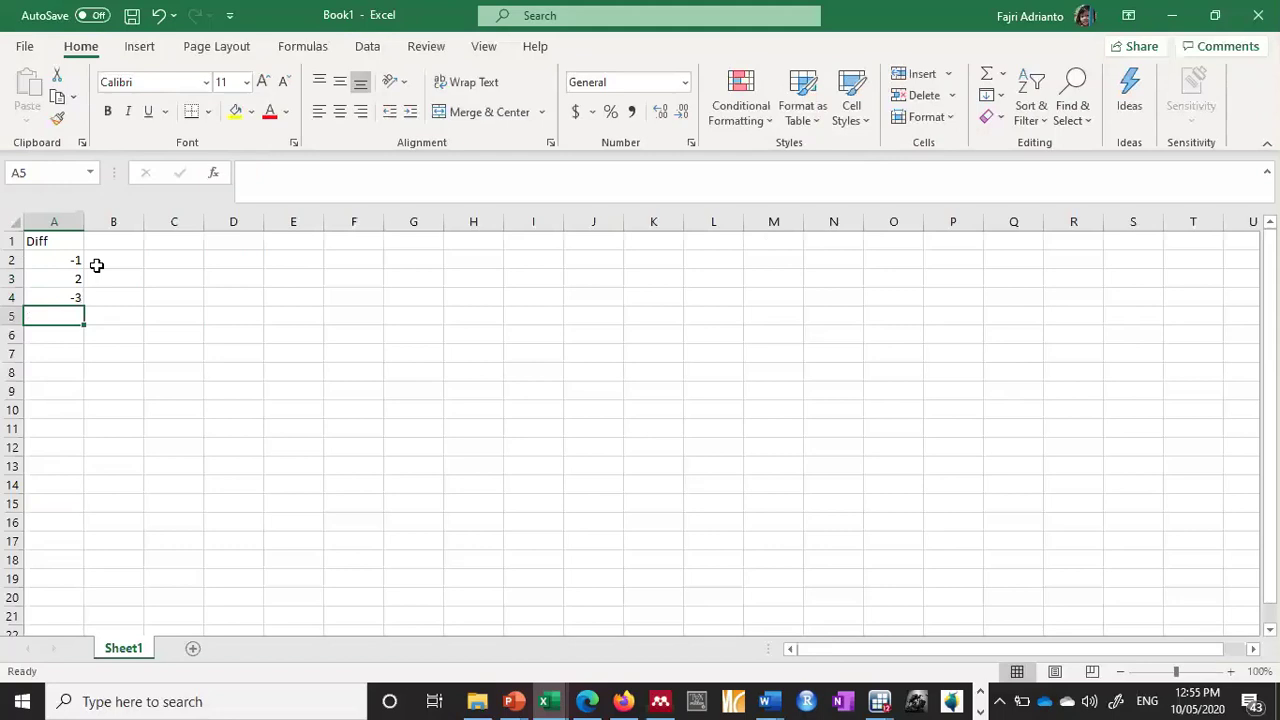
text(5)
key(Return)
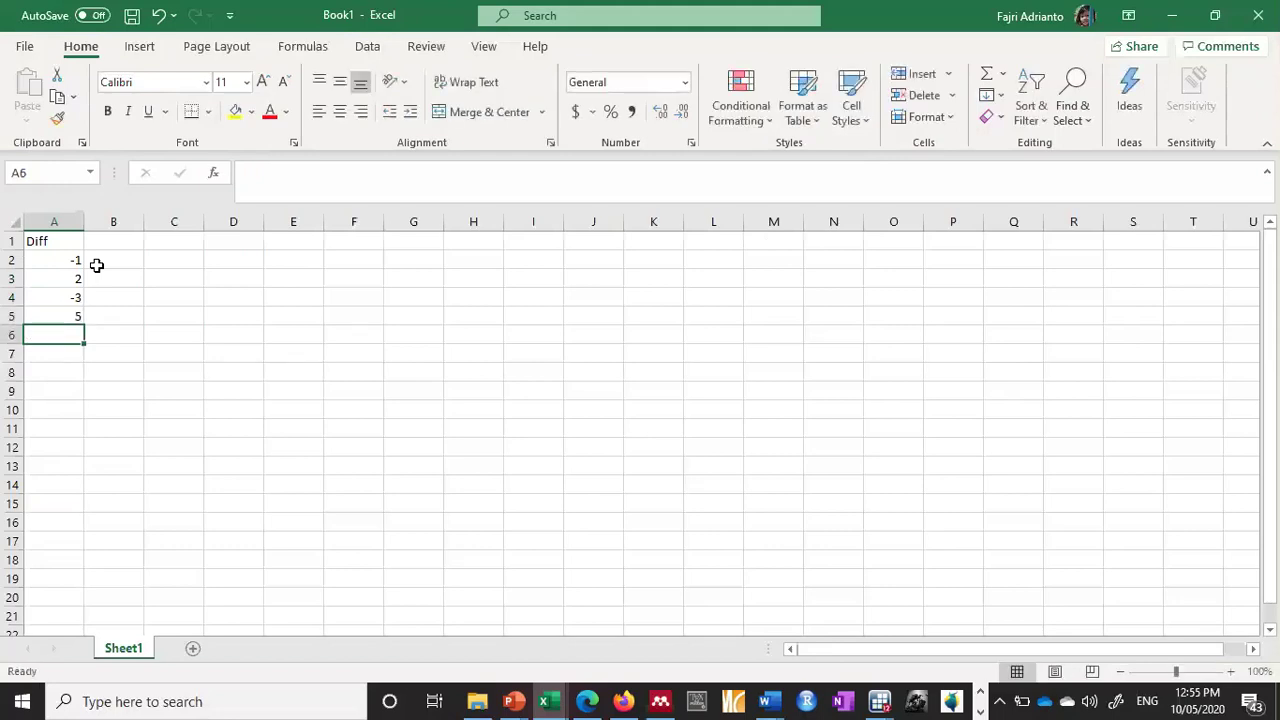
- Enter the header Abs Dif in B1 with the absolute differences 1, 2, 3 and 5 in B2 to B5
click(110, 238)
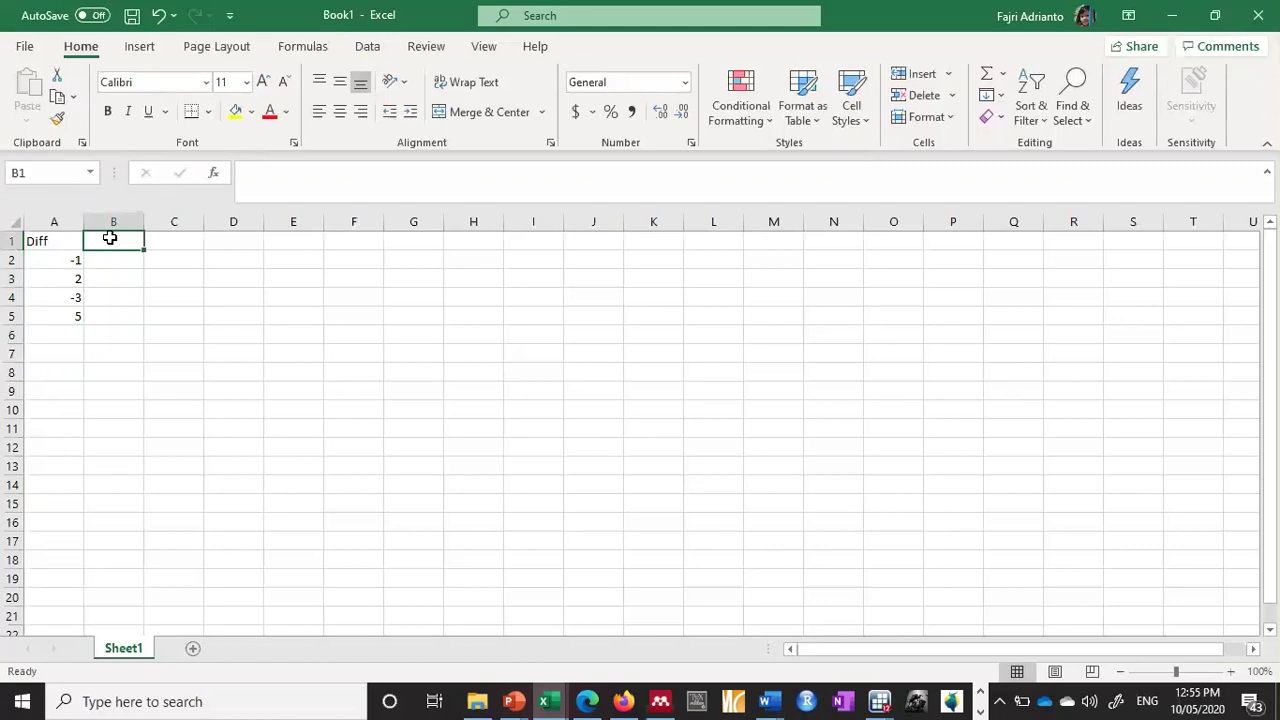
text(Ab)
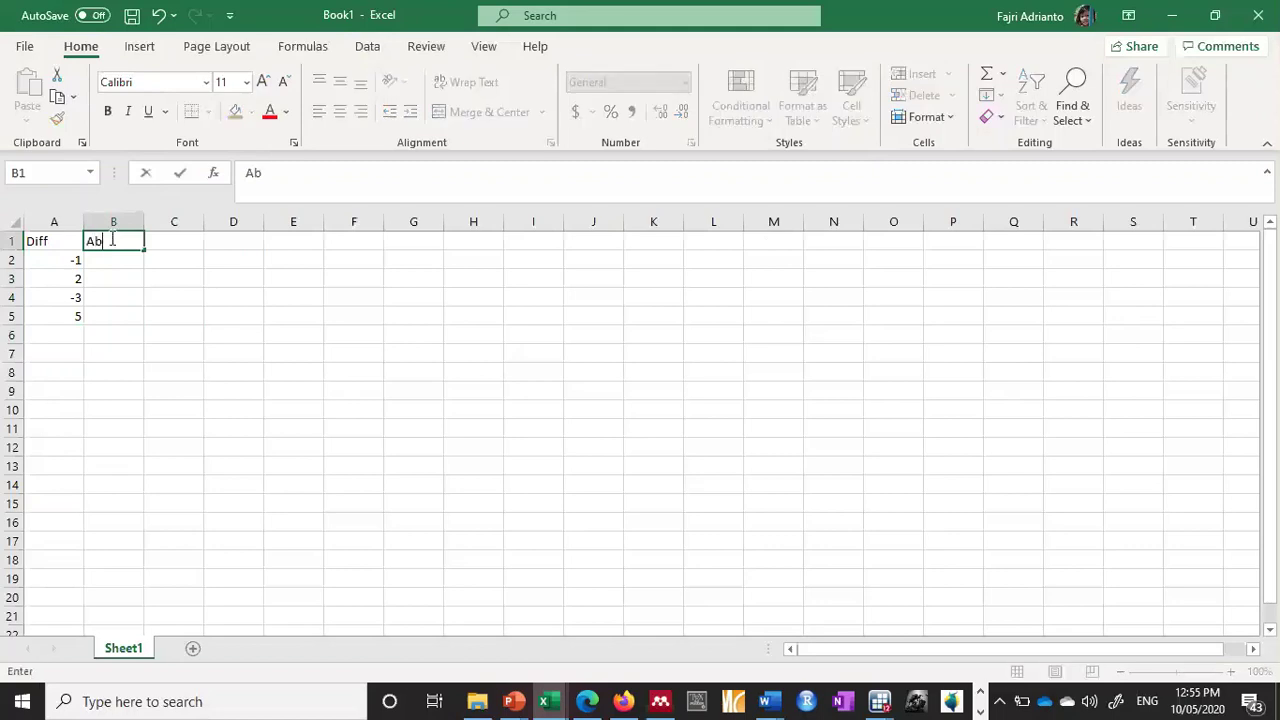
text(s Dif)
key(Return)
text(1)
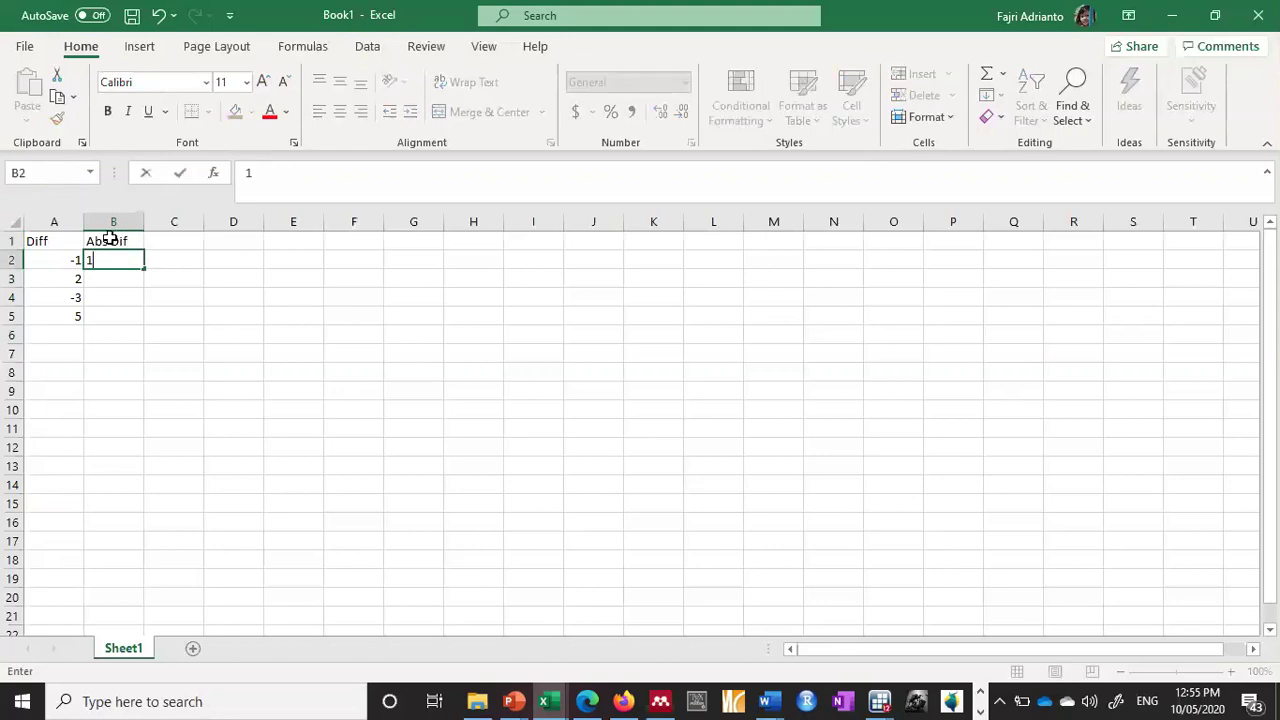
key(Return)
text(2)
key(Return)
text(3)
key(Return)
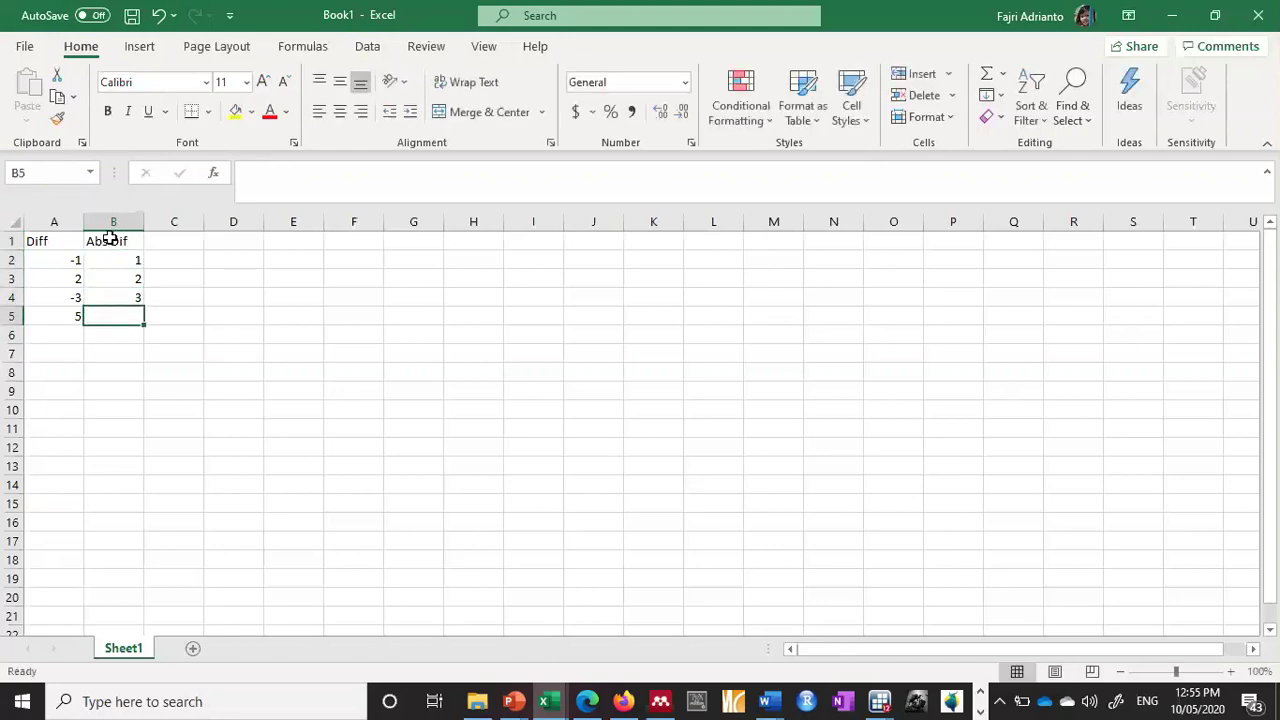
text(5)
key(Return)
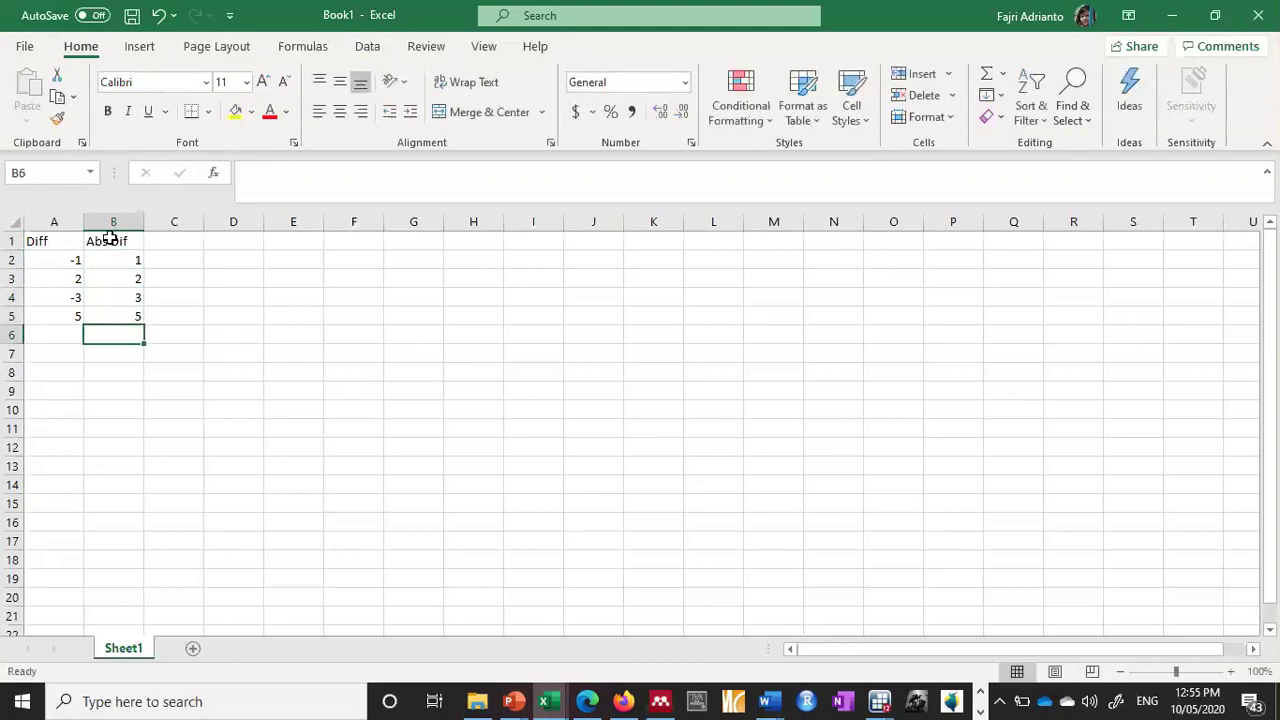
- Enter the ranks 1, 2, 3 and 4 of the absolute differences in C2 to C5
click(168, 258)
text(1)
key(Return)
text(2)
key(Return)
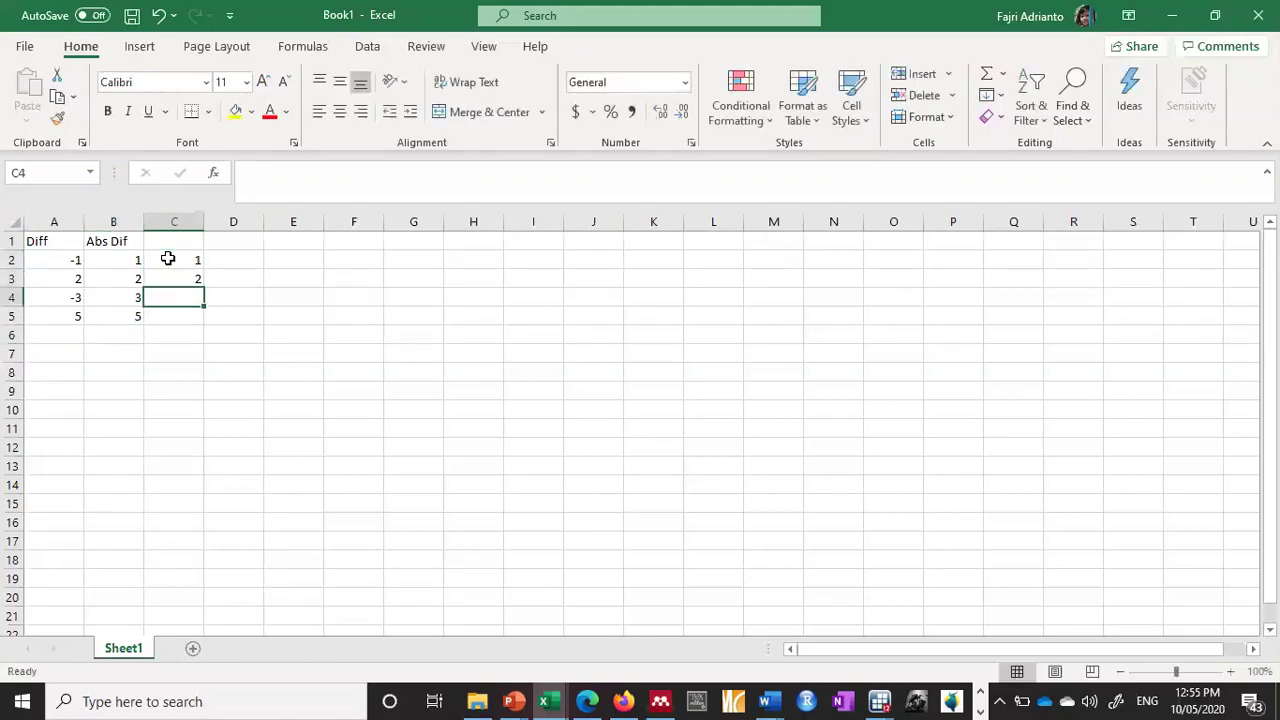
key(Return)
key(Up)
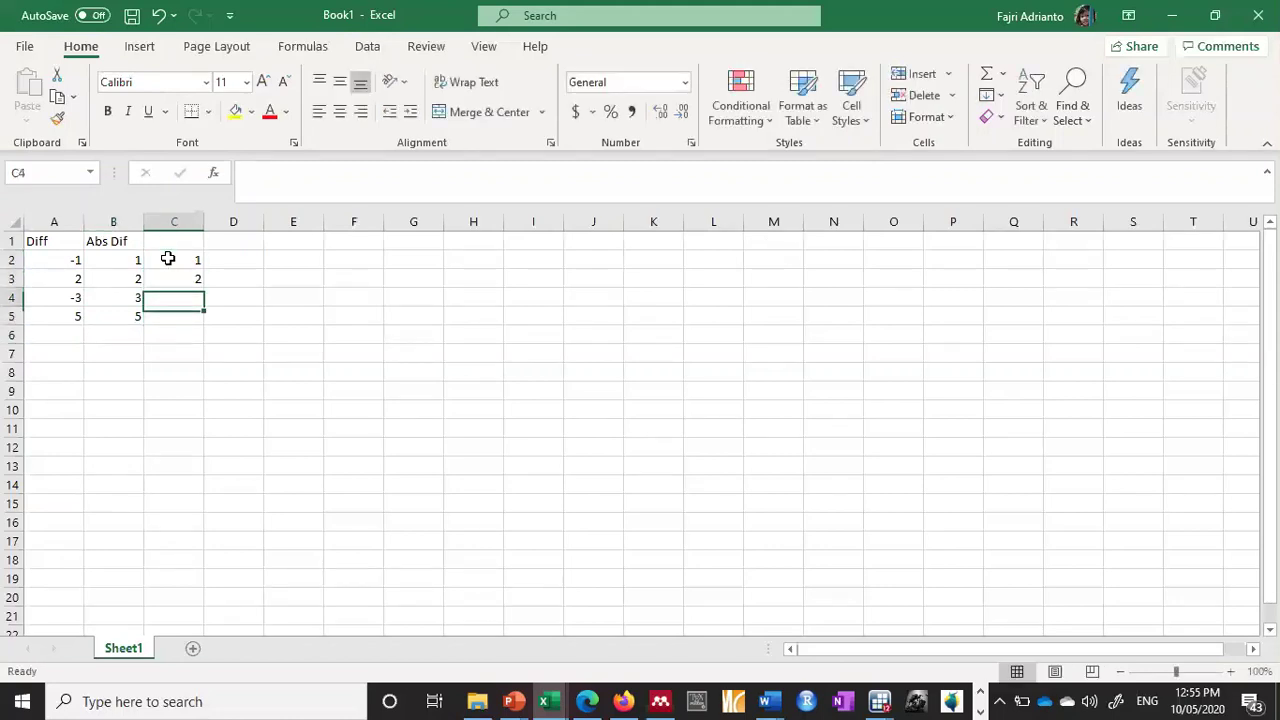
text(3)
key(Return)
text(4)
key(Return)
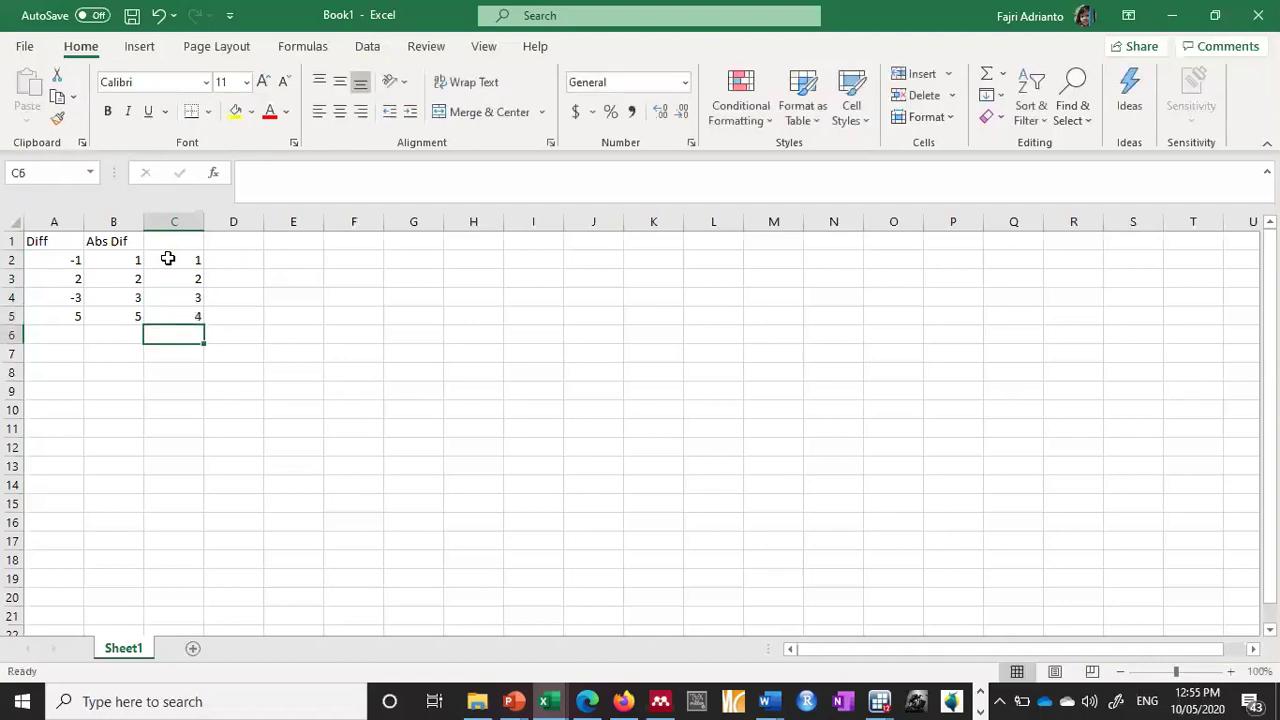
- Enter the header Rank in C1 and sum the ranks C2:C5 in cell C6
click(177, 240)
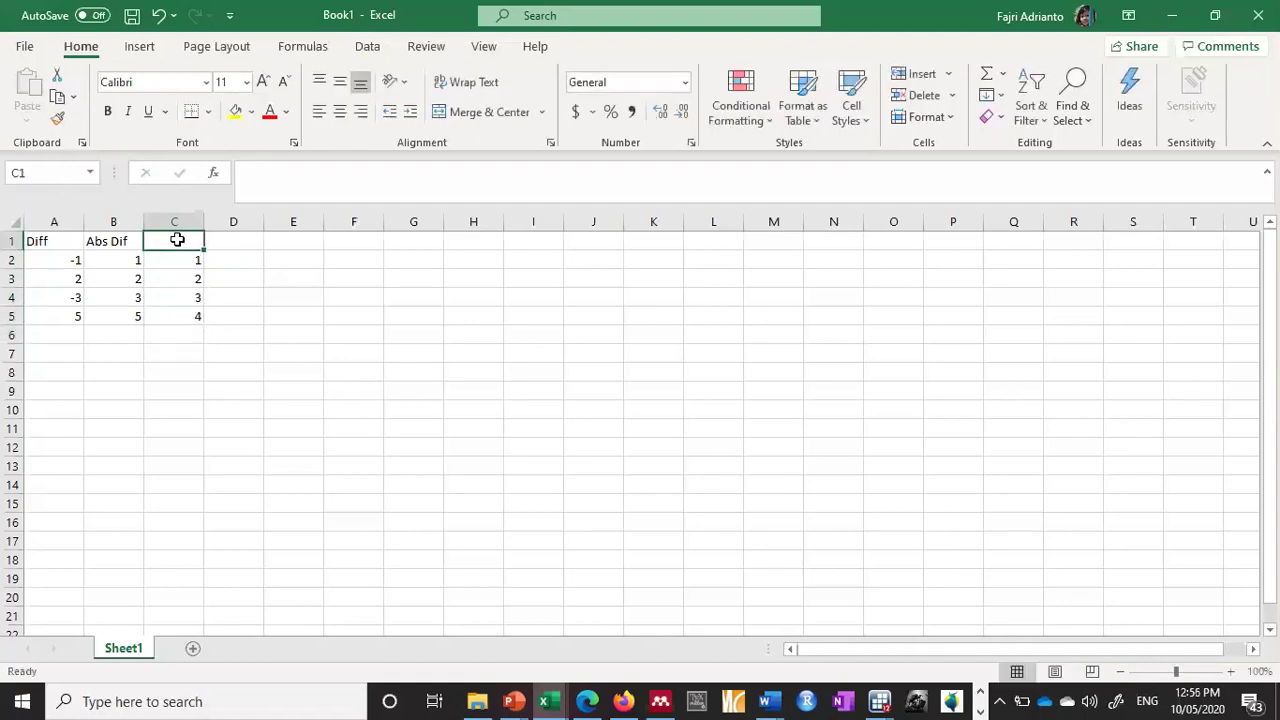
text(Rank)
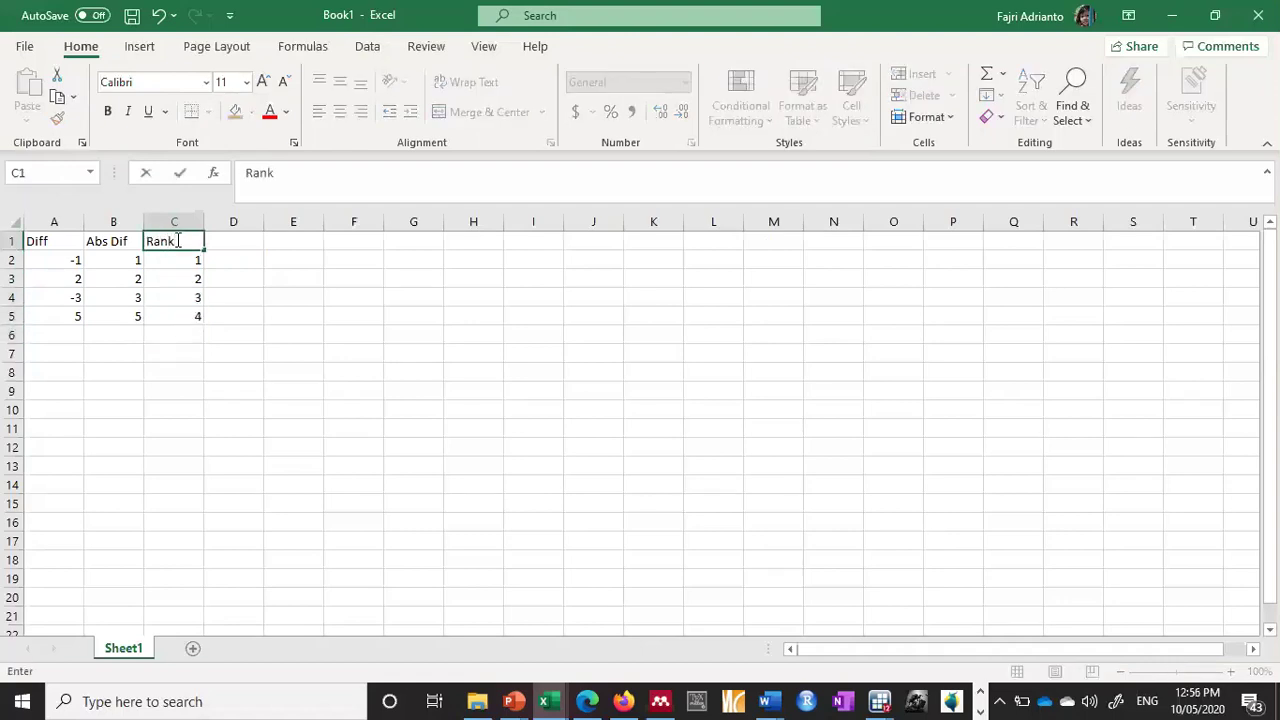
click(181, 336)
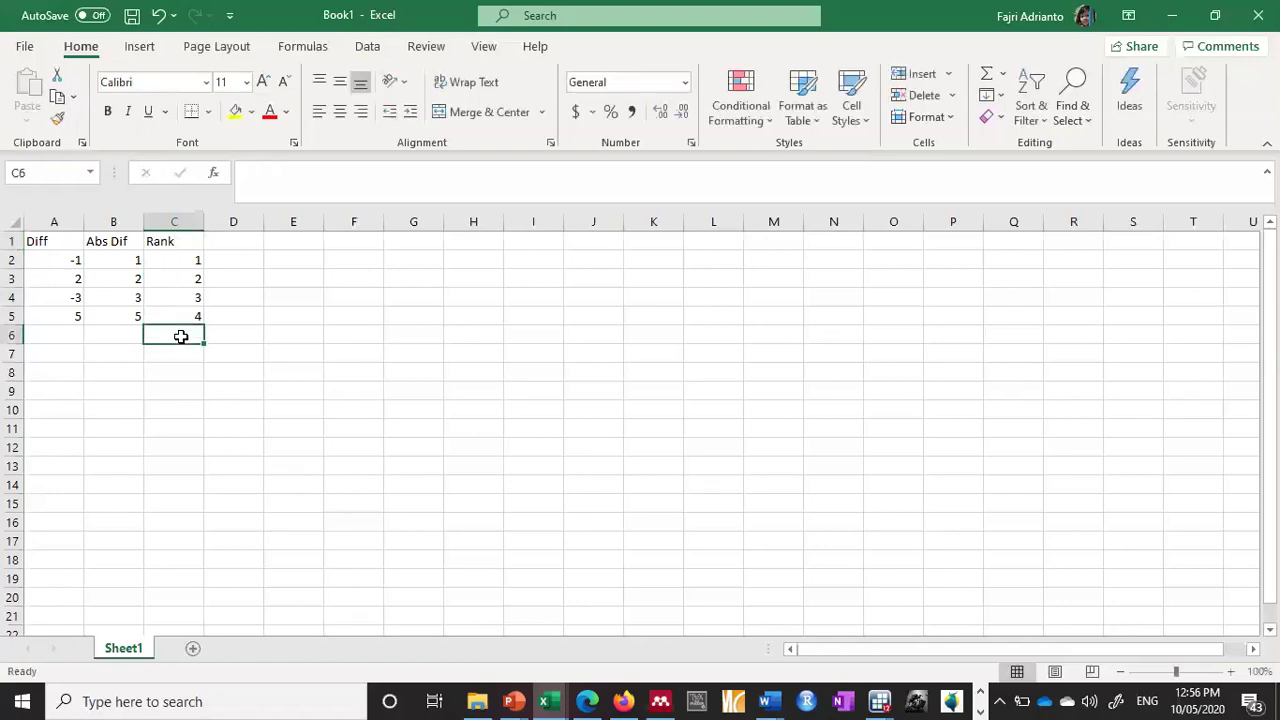
click(983, 75)
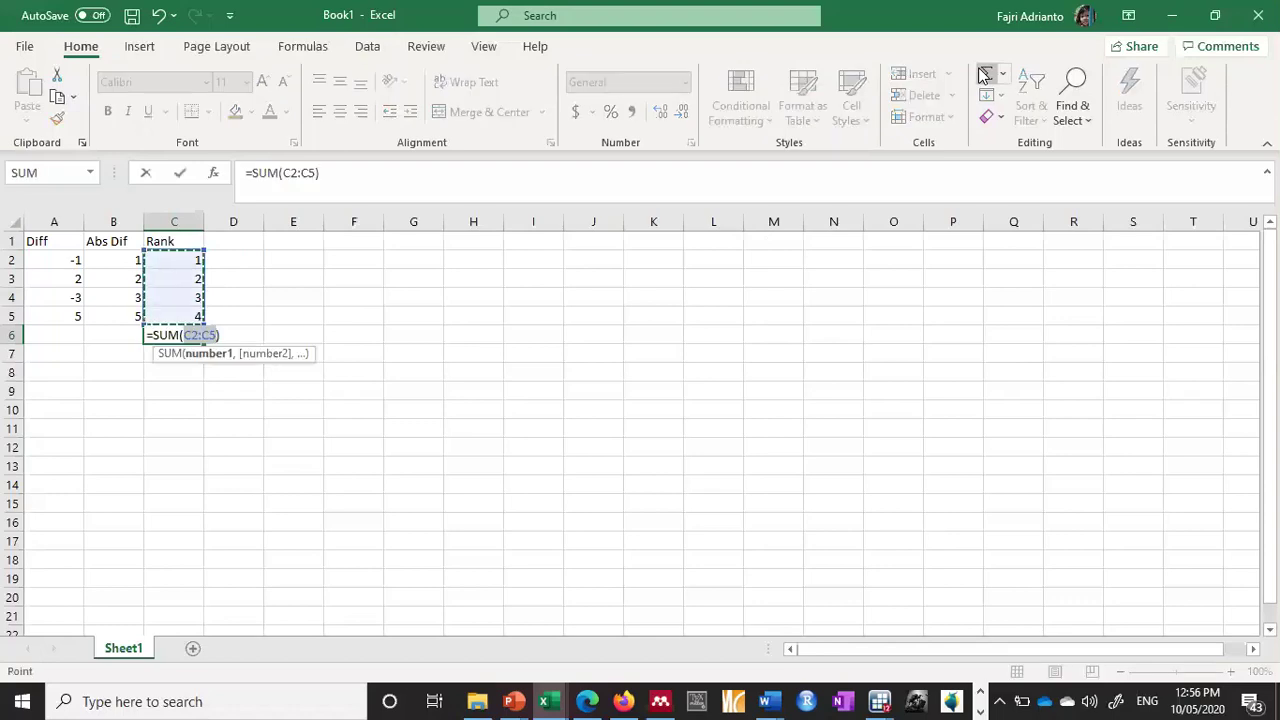
key(Return)
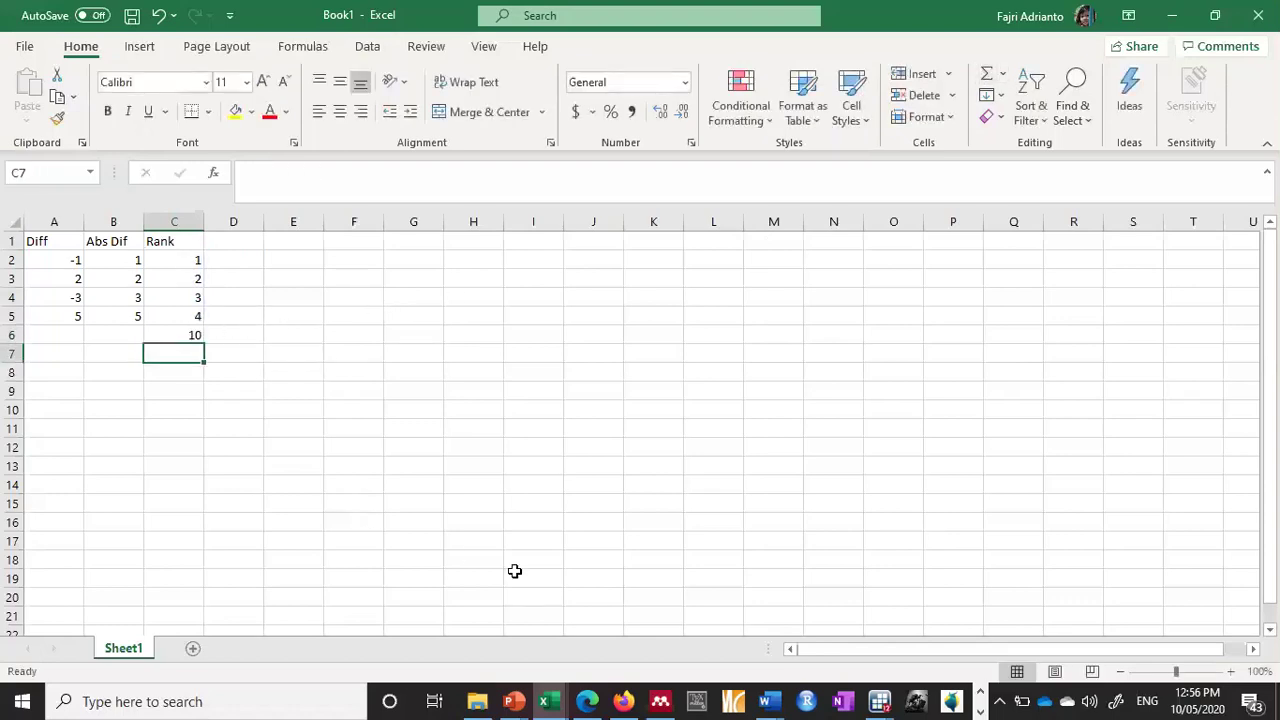
- Switch to Stata, consult the do-file, and run the Wilcoxon signed-rank test with the command signrank noonline= withonline
mouse_move(881, 700)
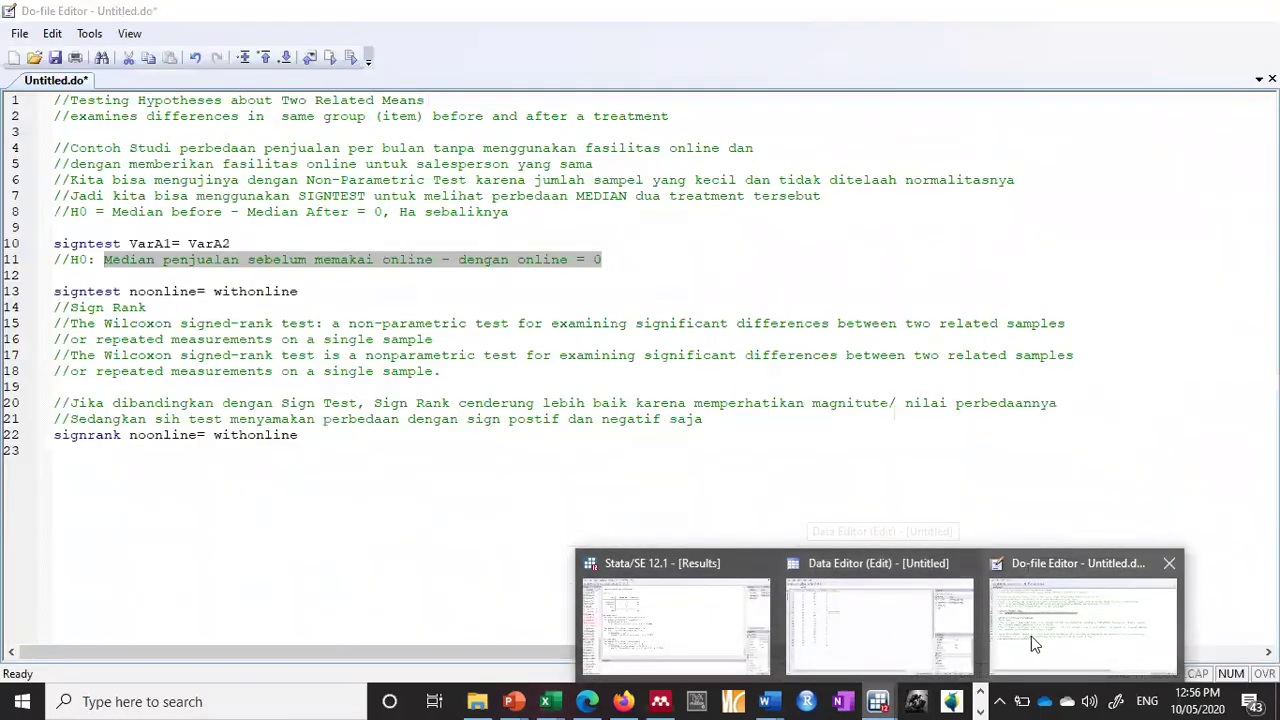
click(1031, 636)
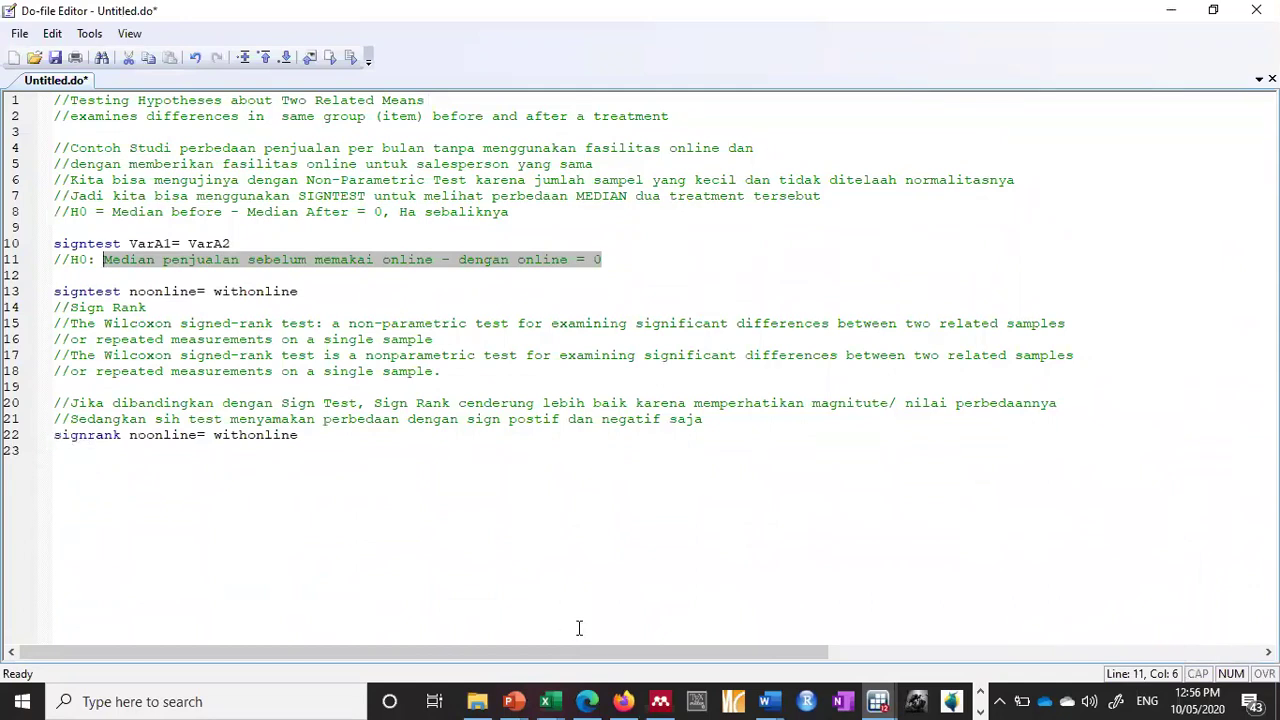
click(878, 701)
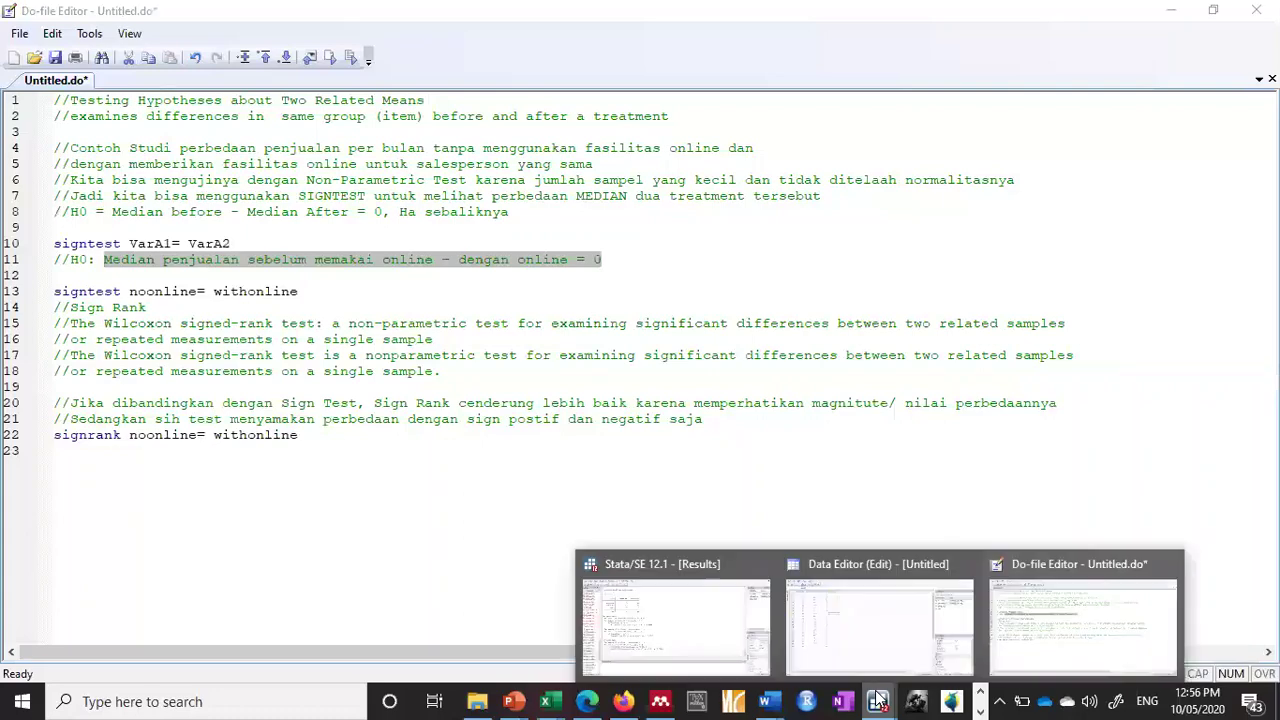
click(668, 636)
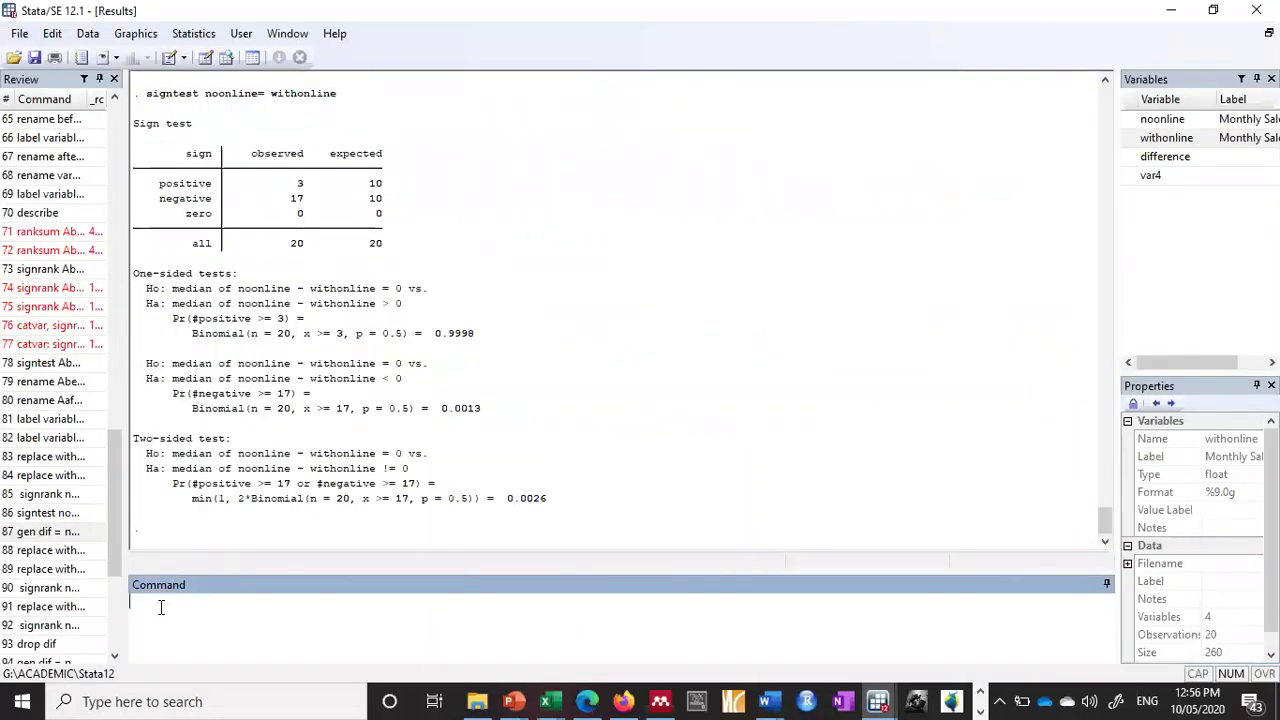
text(signrank)
click(1130, 120)
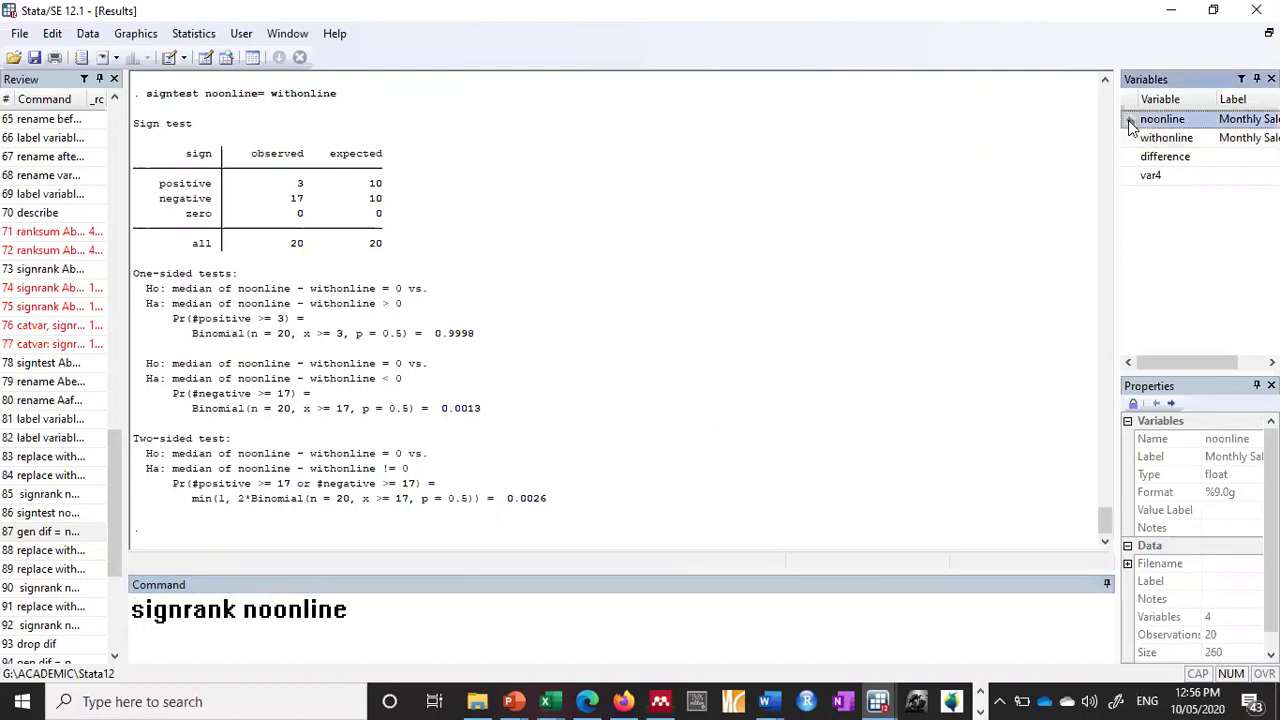
text(=)
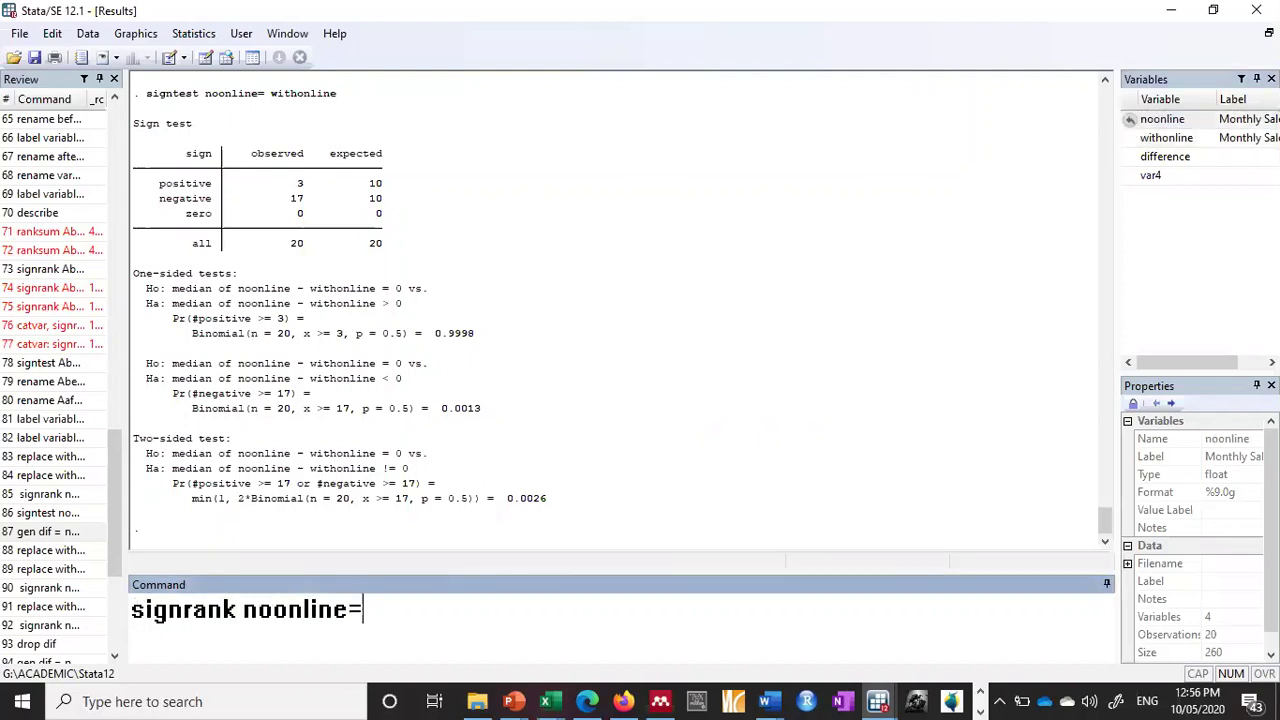
click(1130, 139)
key(Return)
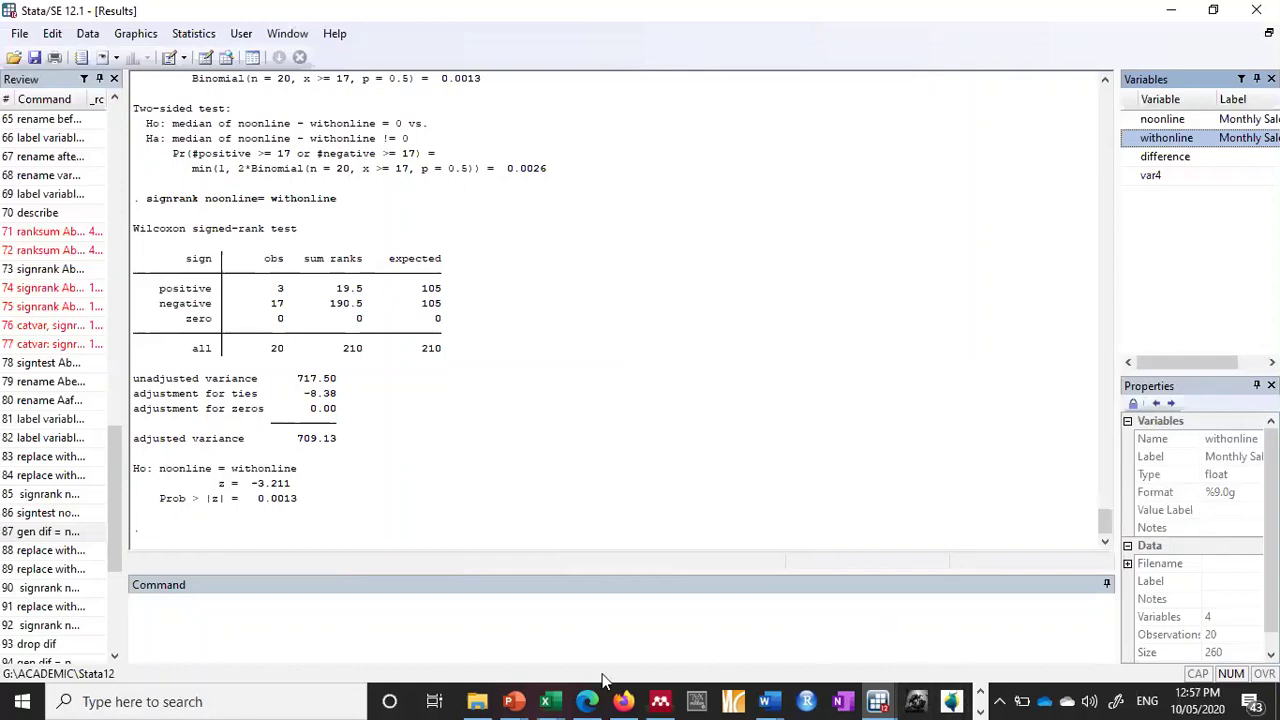
- Switch to the Book1 workbook in Excel and set both the difference in A3 and the absolute difference in B3 to 1
click(560, 701)
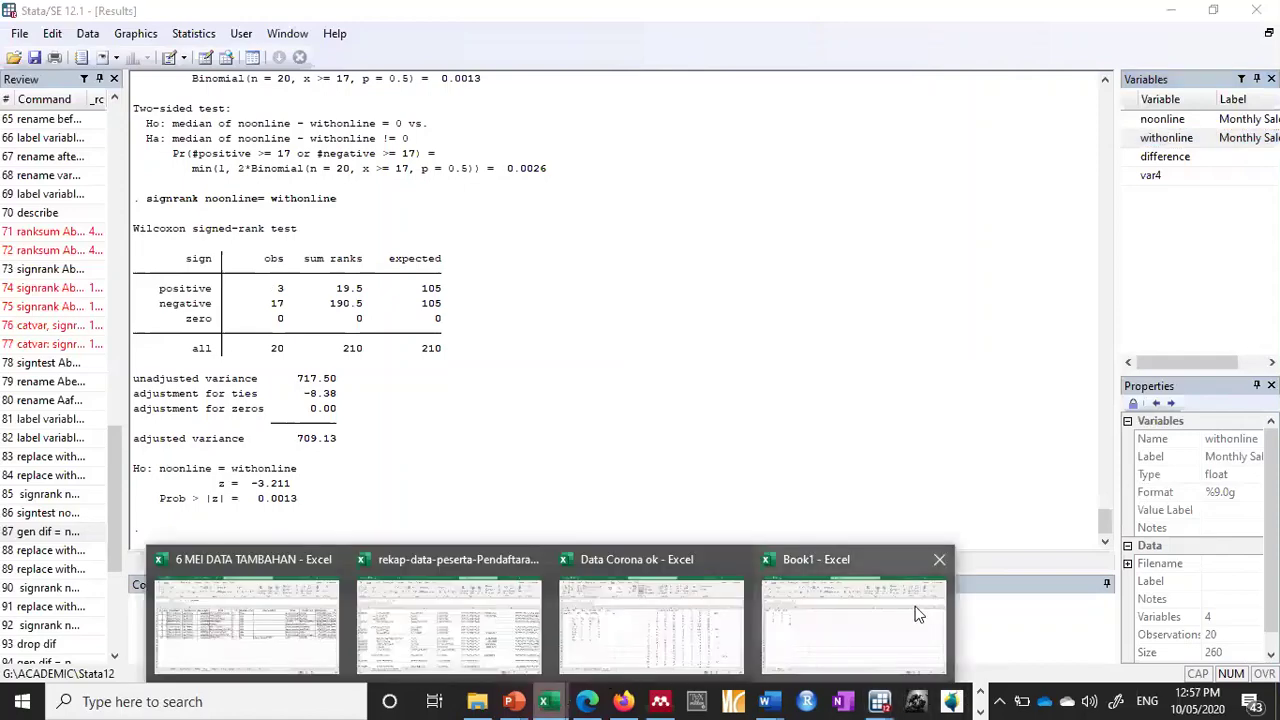
click(872, 627)
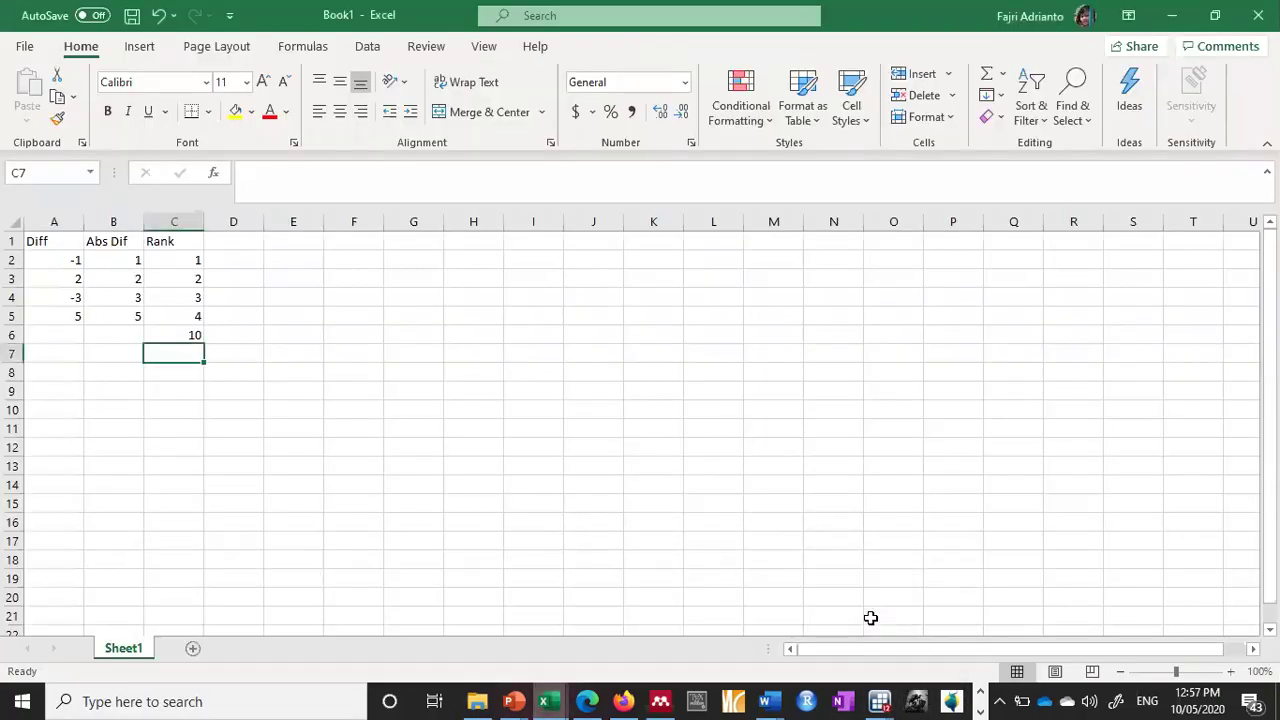
click(72, 277)
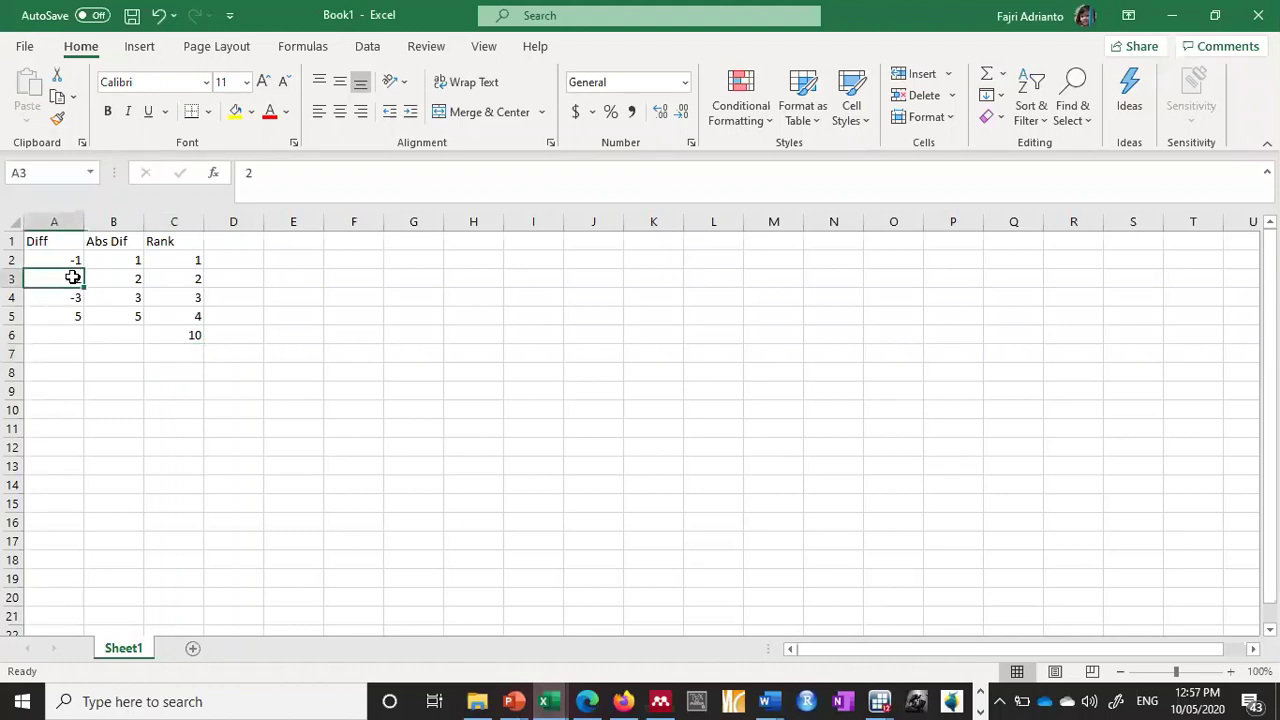
text(-2)
key(Return)
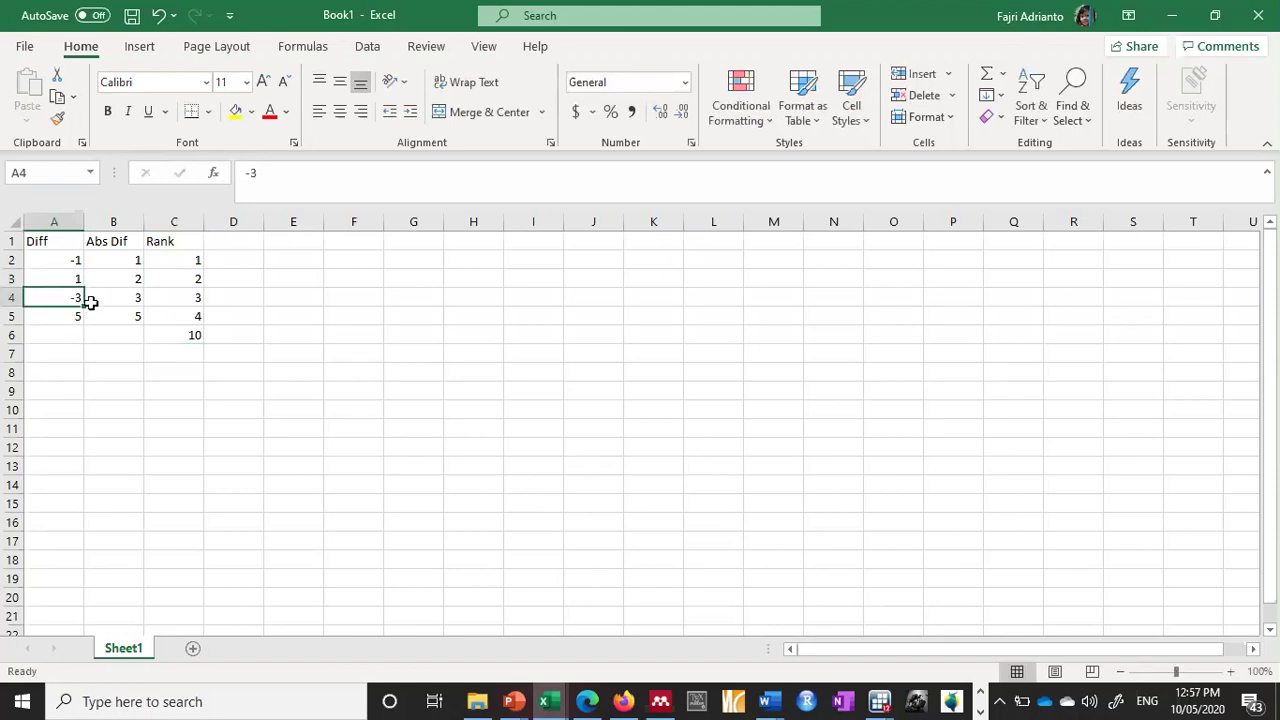
click(130, 280)
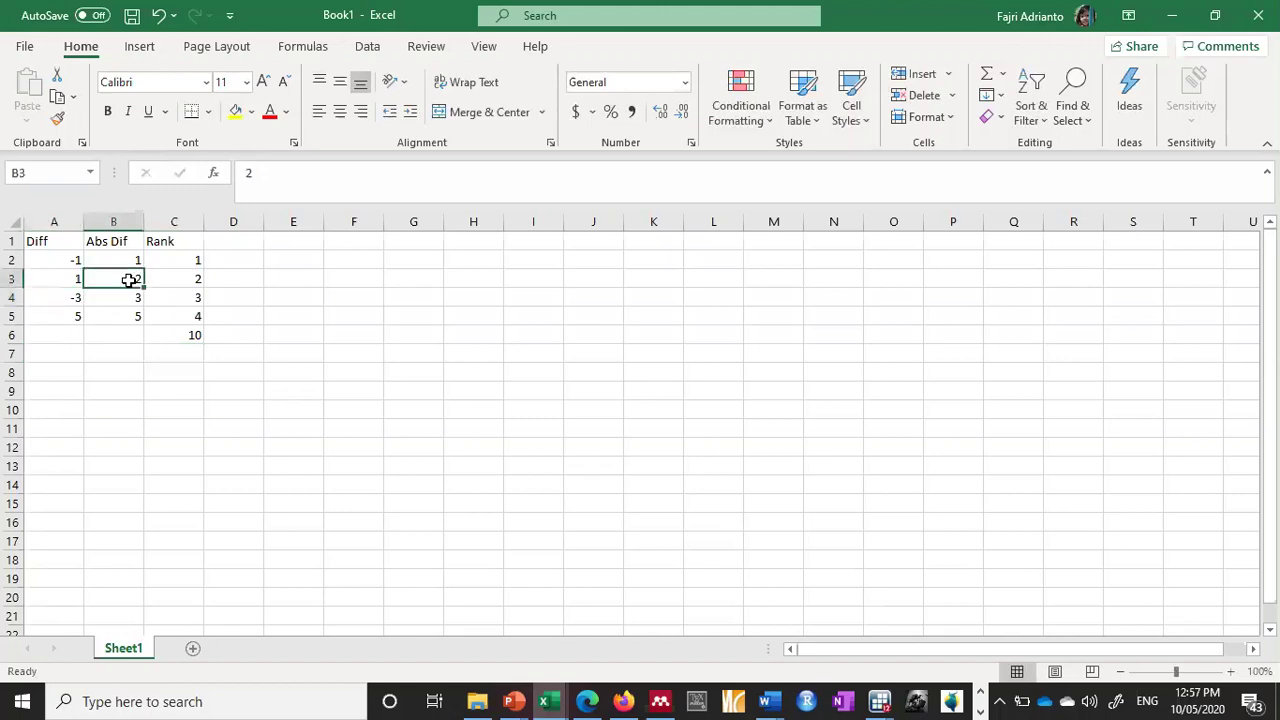
text(1)
key(Return)
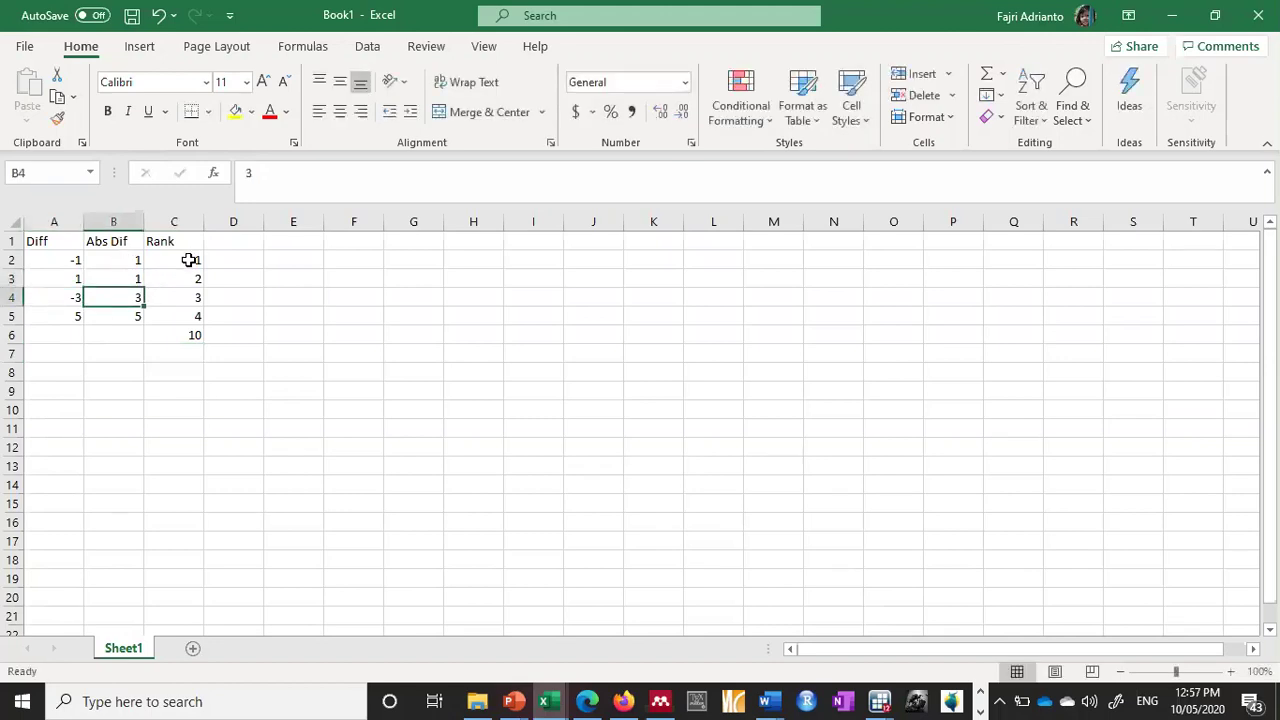
- Set the ranks of the two tied differences in C2 and C3 to 1.5 each
click(189, 259)
text(1.5)
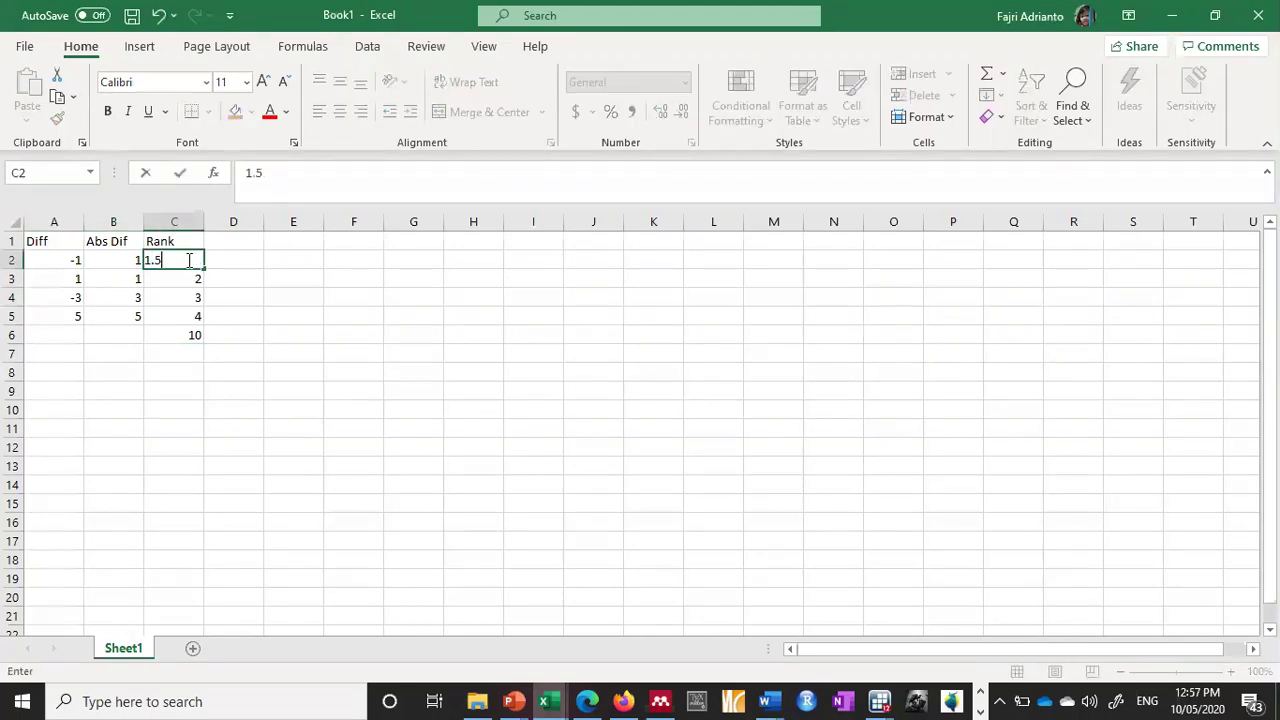
key(Return)
text(1.5)
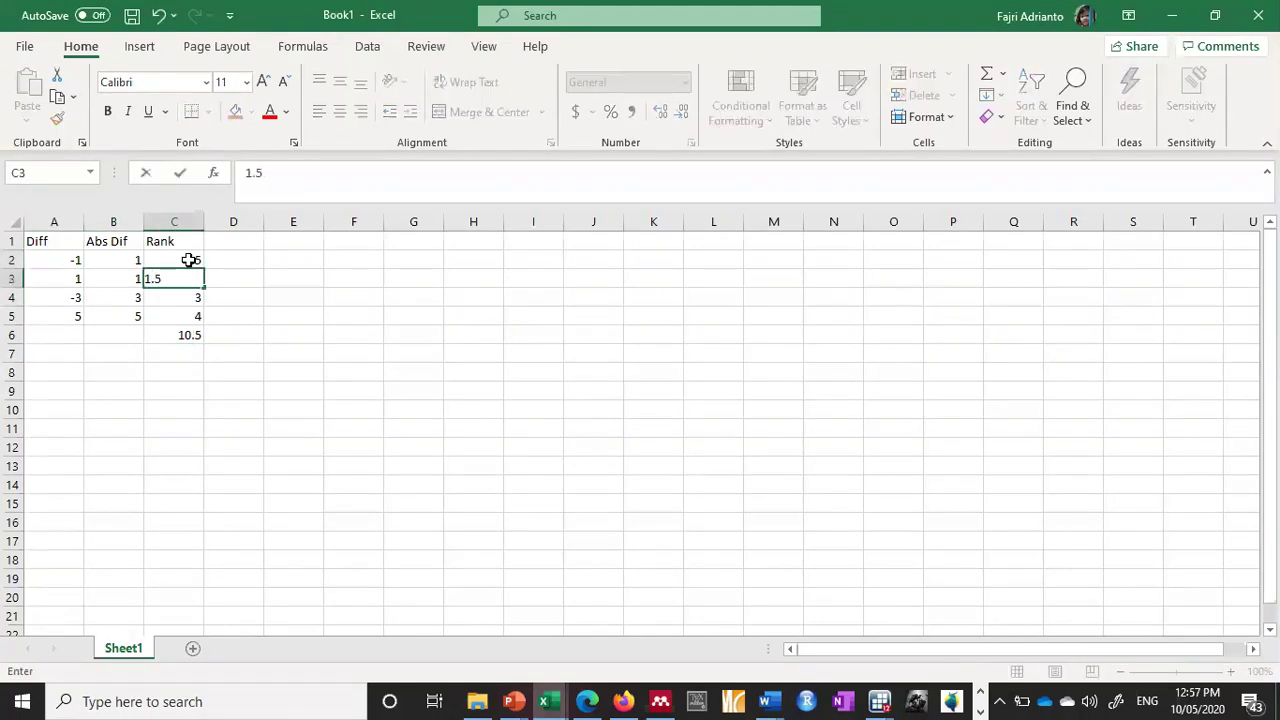
key(Return)
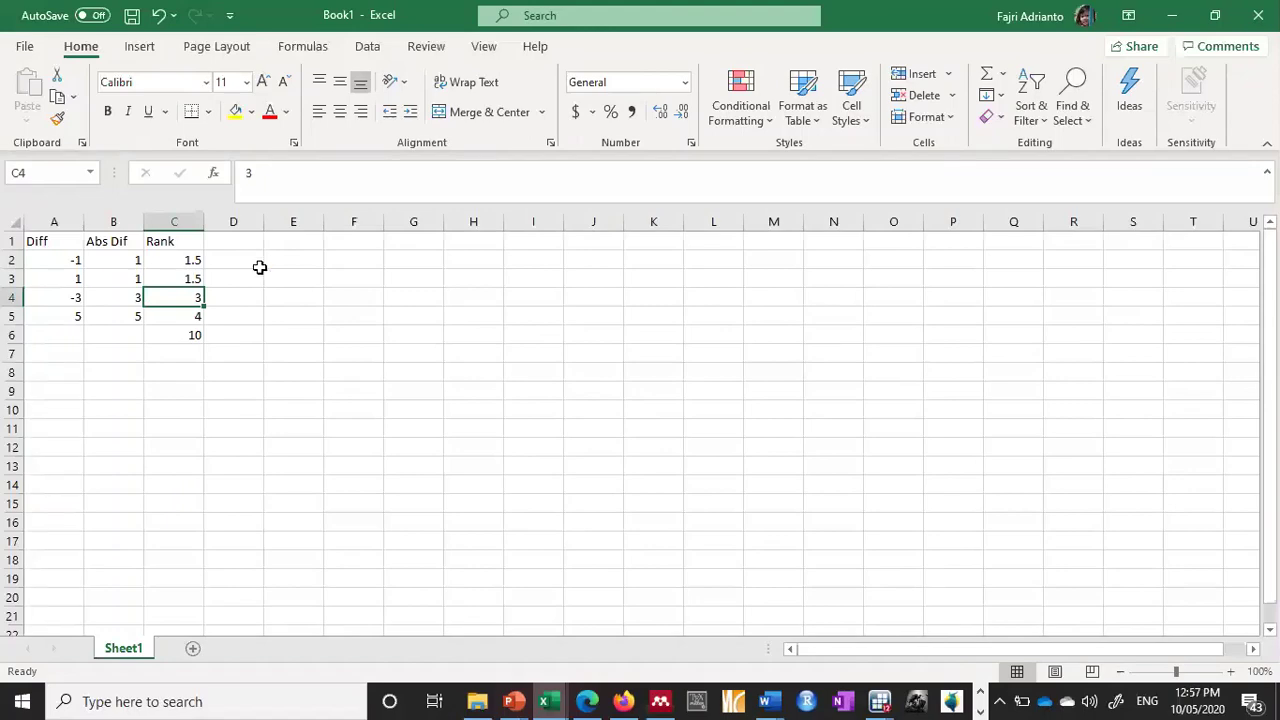
- Switch to Stata to examine the signed-rank test results, and bring up the do-file with the test notes
mouse_move(880, 700)
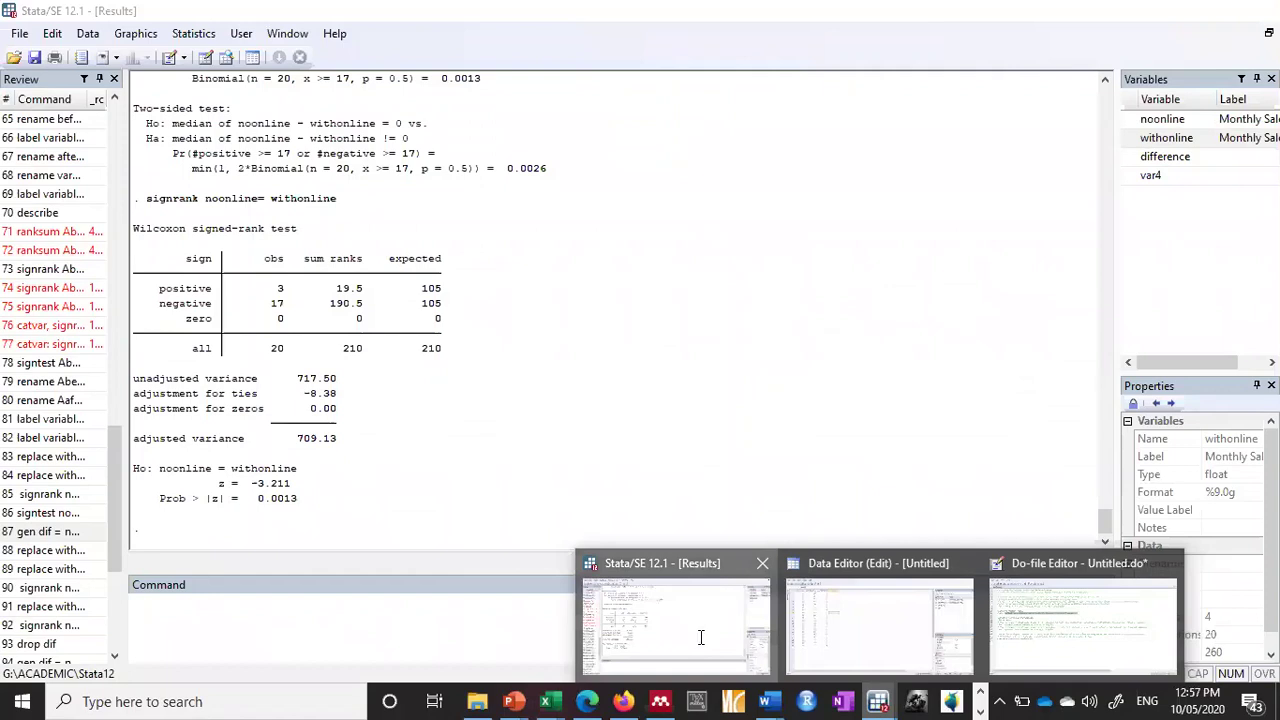
click(701, 637)
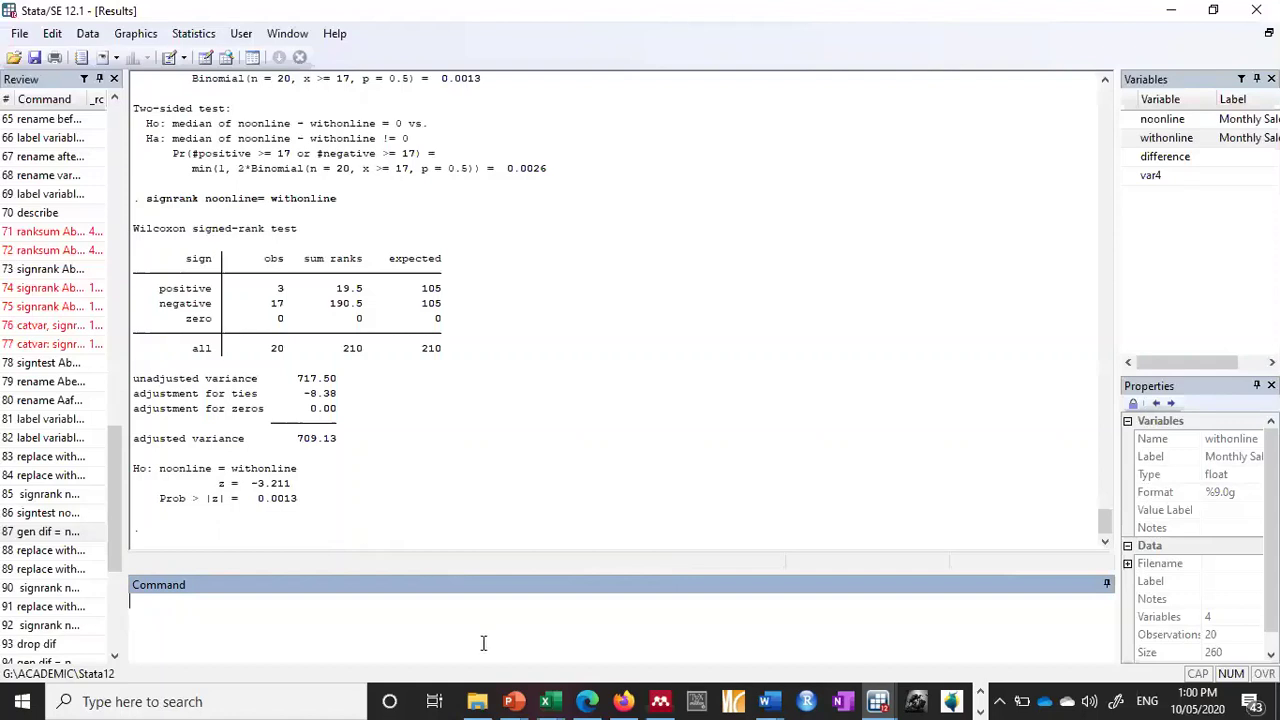
mouse_move(883, 700)
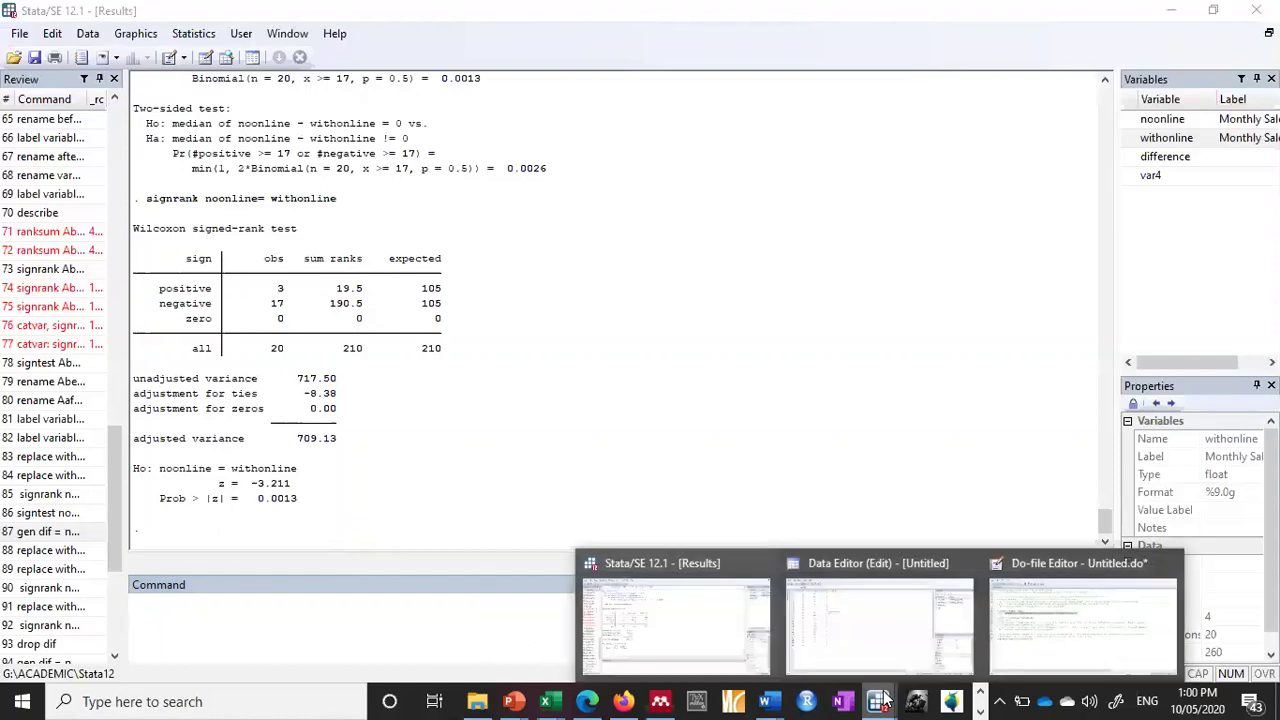
click(1068, 632)
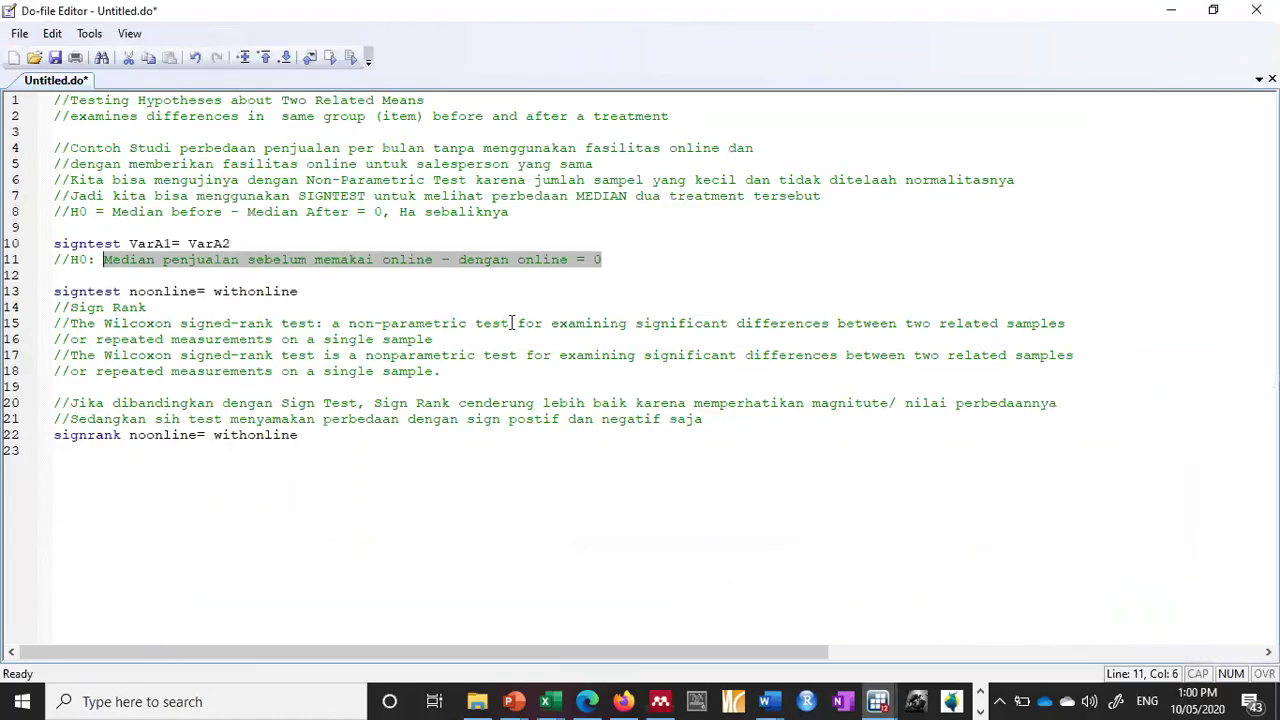